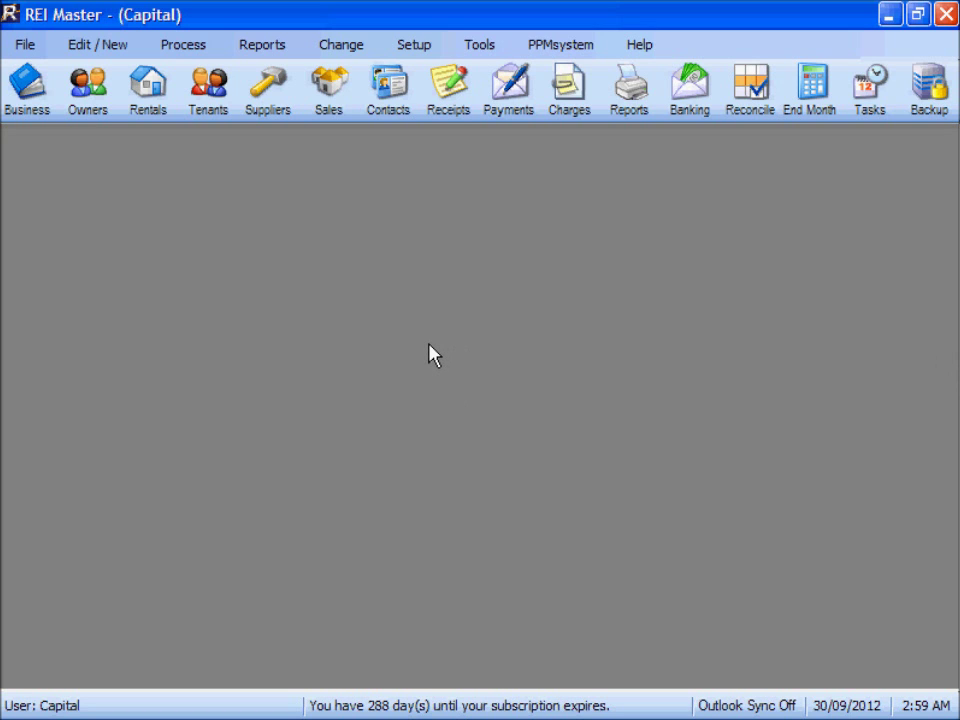
# Add a new owner with reference BUTTON and enter the owner's surname and first name
pyautogui.click(88, 95)
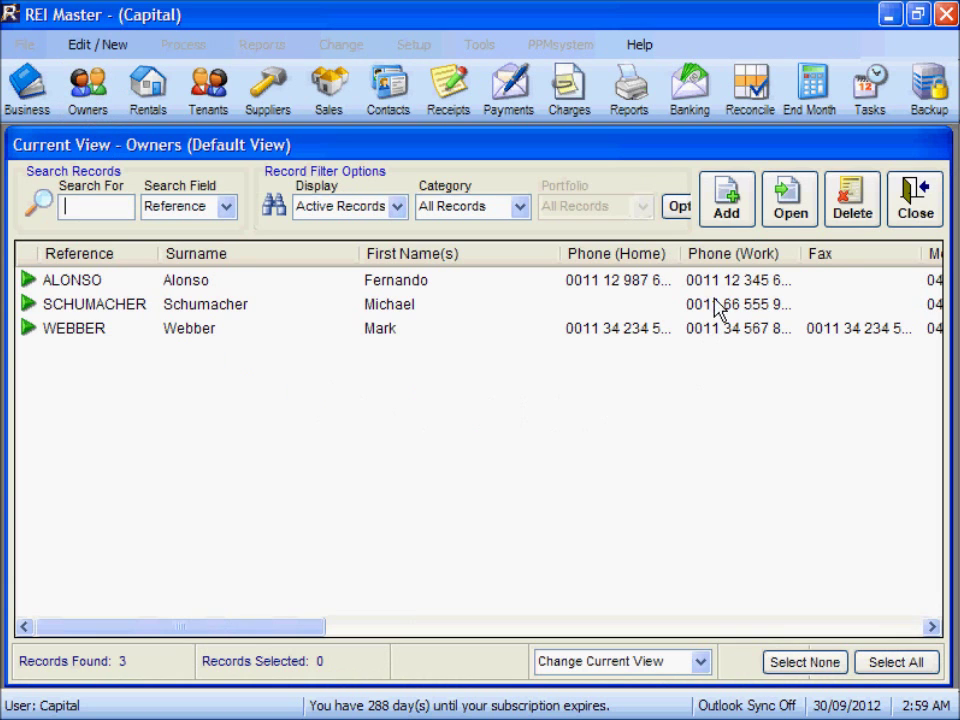
pyautogui.click(727, 212)
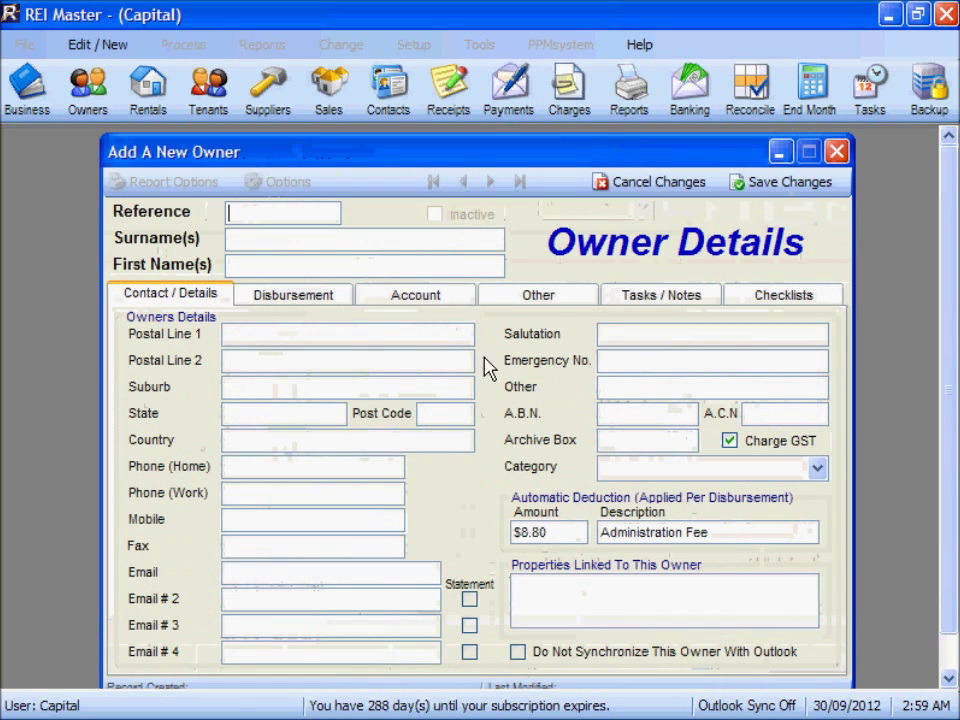
pyautogui.write('B')
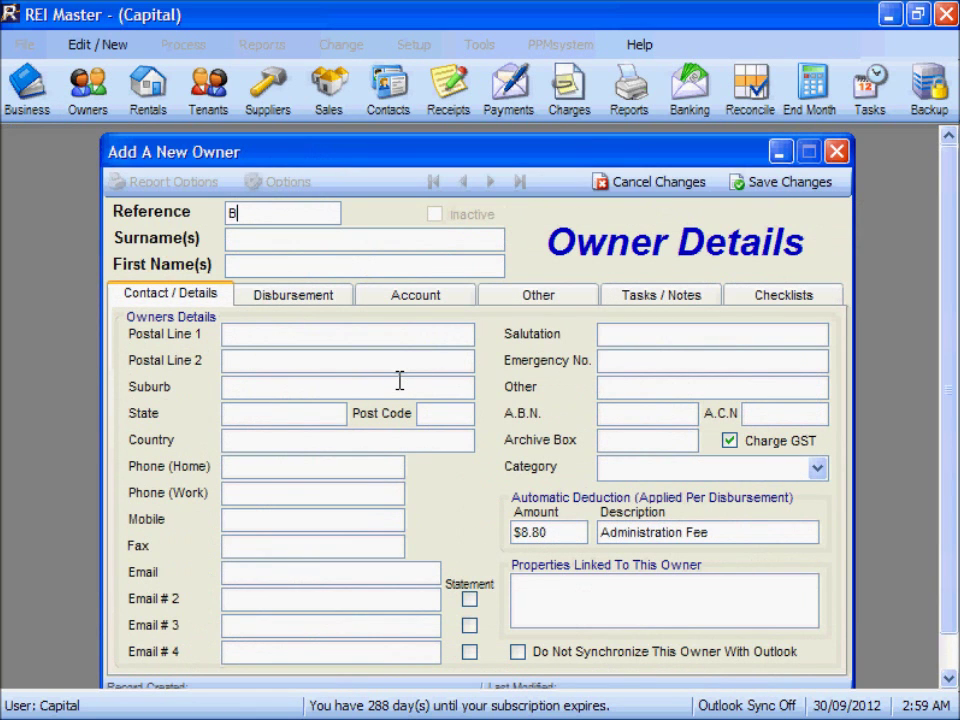
pyautogui.write('utton')
pyautogui.press('Tab')
pyautogui.write('Button')
pyautogui.press('Tab')
pyautogui.write('Je')
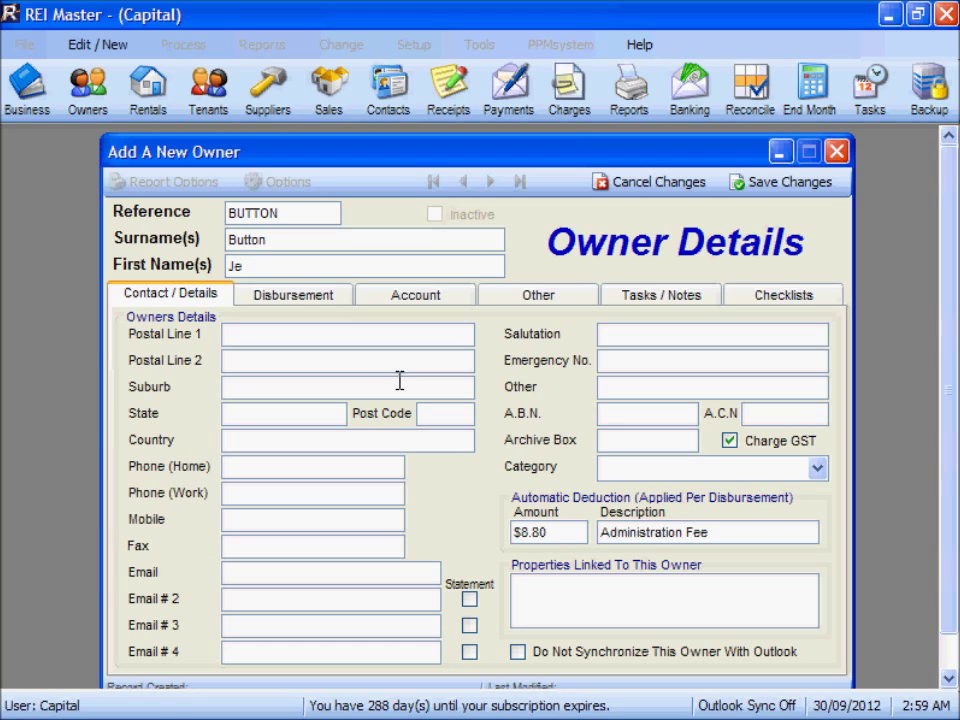
pyautogui.write('nsen')
# Set Cheque disbursement in the MONTHLY group, enter the cheque payee's name, and save the owner
pyautogui.click(300, 297)
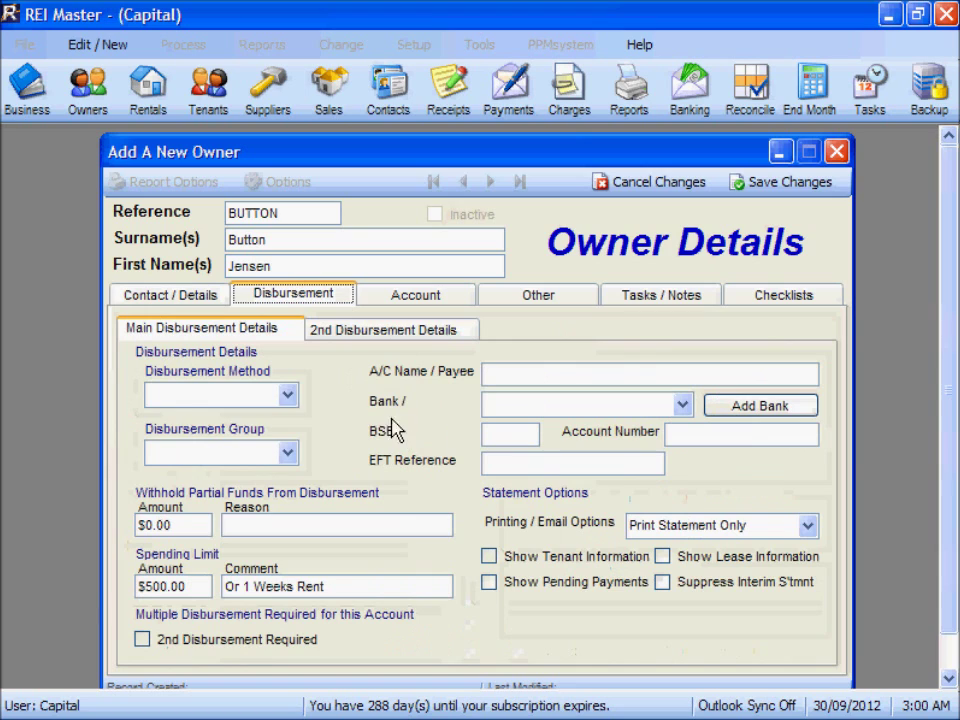
pyautogui.click(288, 395)
pyautogui.click(252, 412)
pyautogui.click(285, 453)
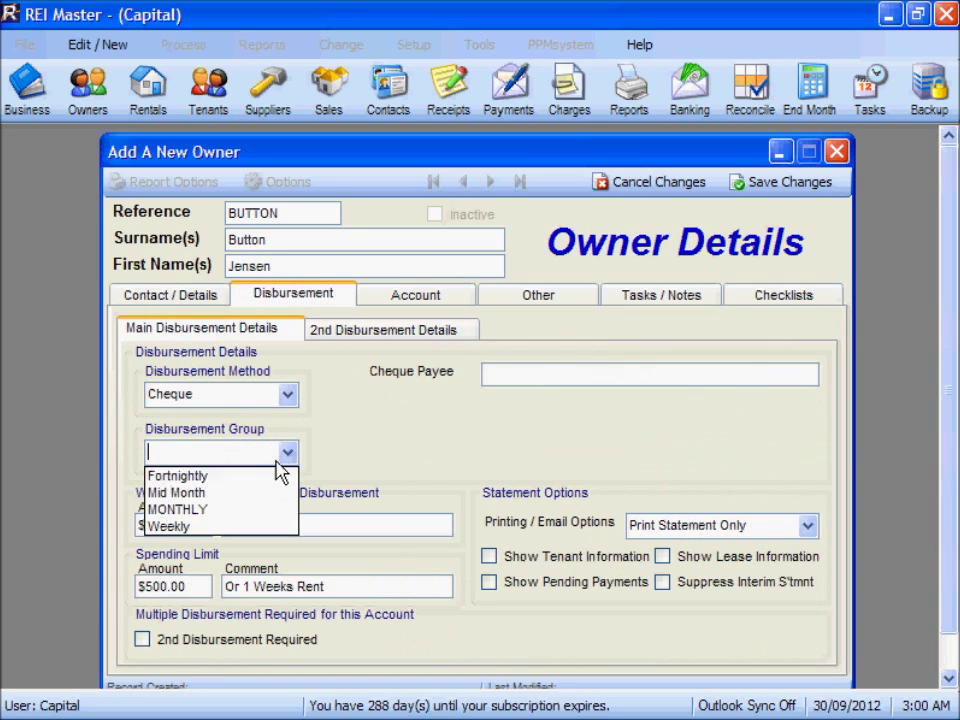
pyautogui.click(266, 508)
pyautogui.click(488, 375)
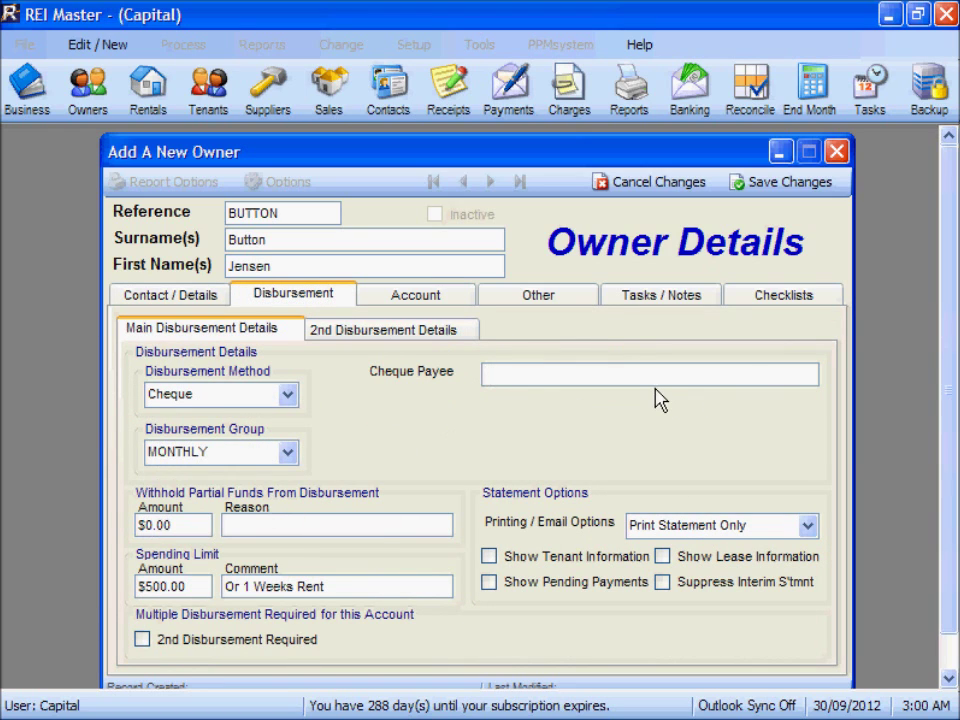
pyautogui.write('J Button')
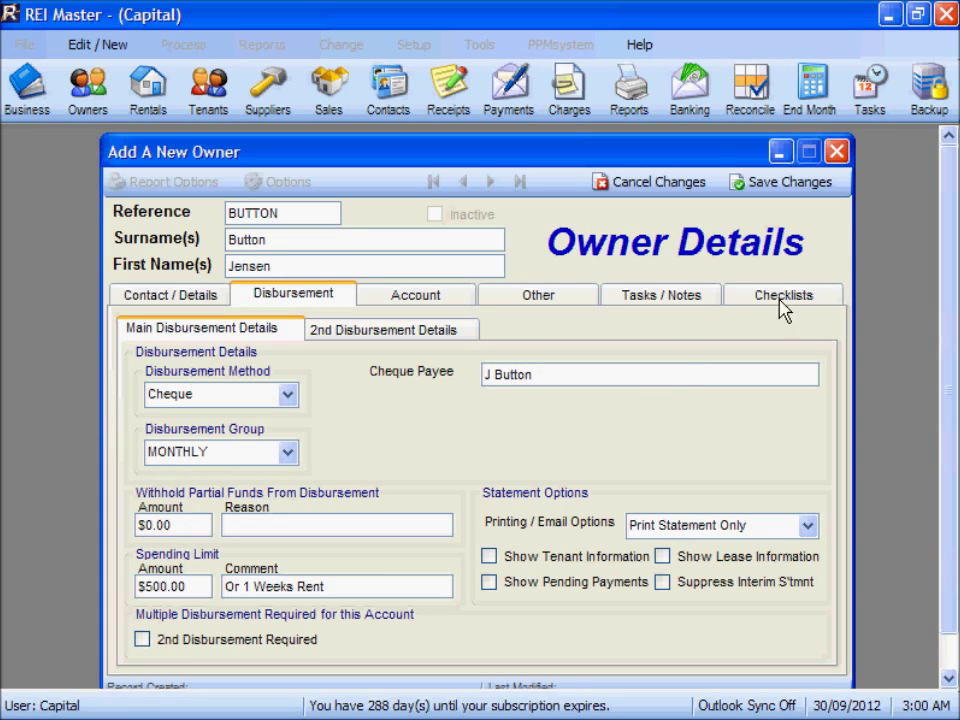
pyautogui.click(790, 182)
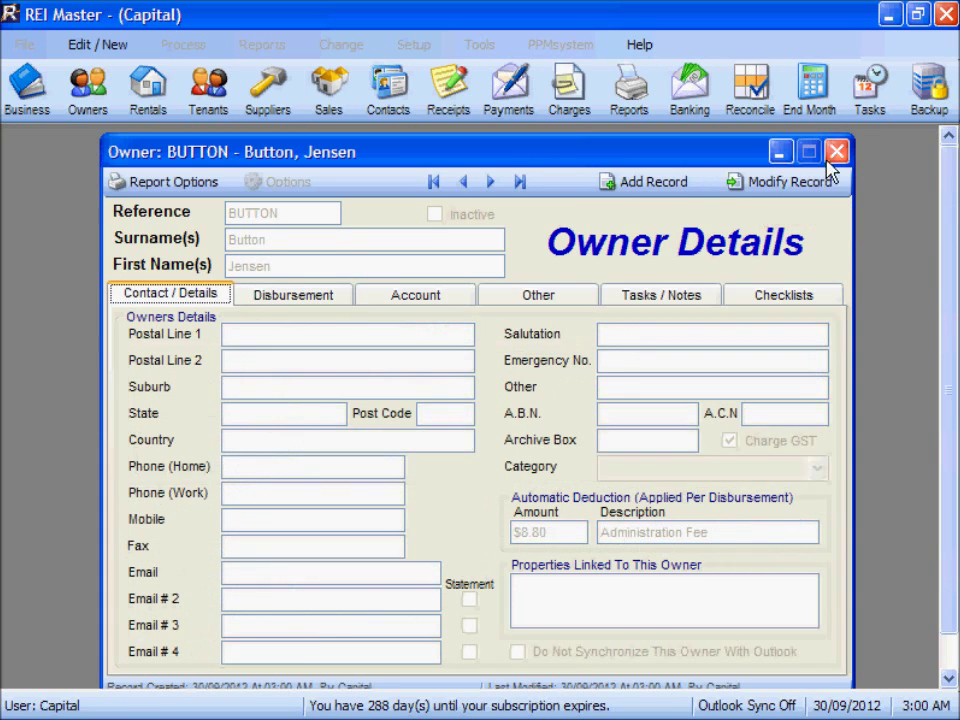
pyautogui.click(836, 151)
# Confirm BUTTON is listed, then view the existing owner's three September 2012 rent transactions
pyautogui.click(88, 85)
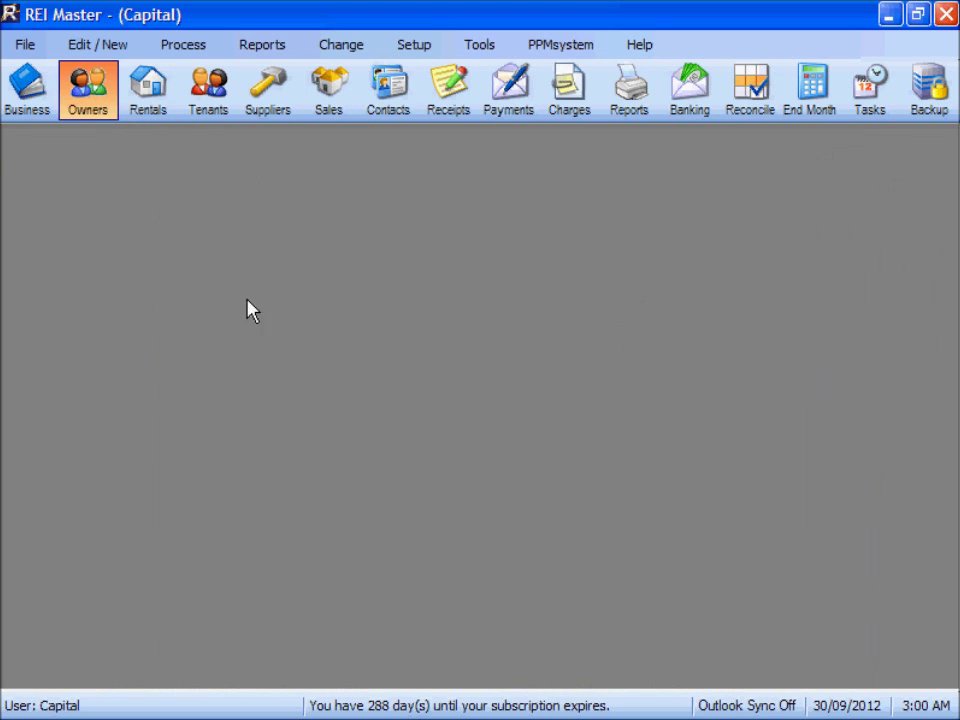
pyautogui.click(90, 310)
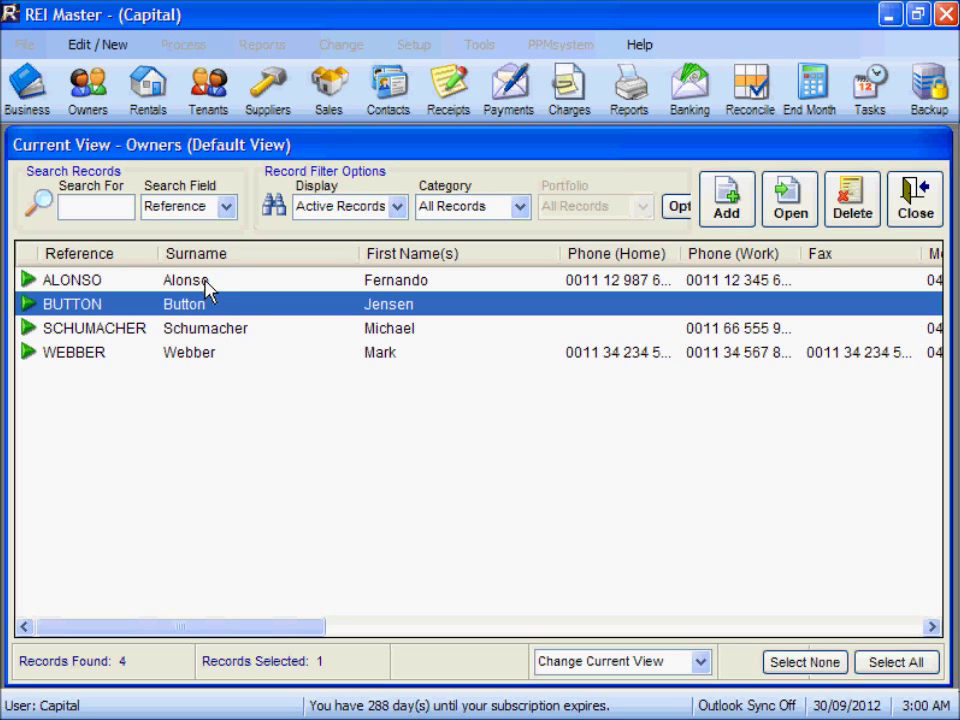
pyautogui.doubleClick(207, 286)
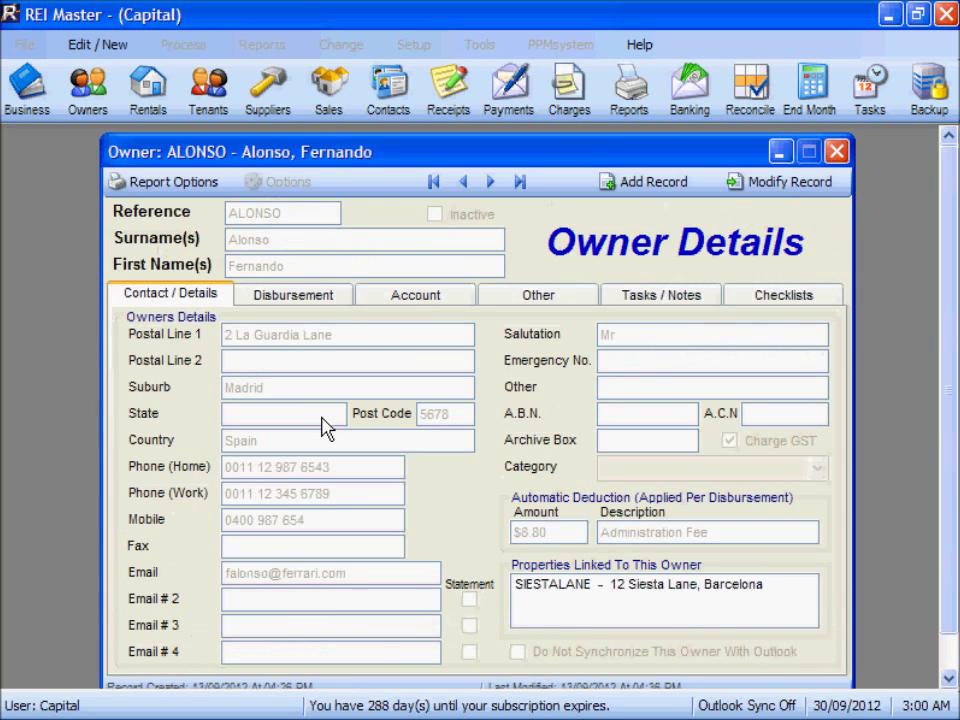
pyautogui.click(420, 298)
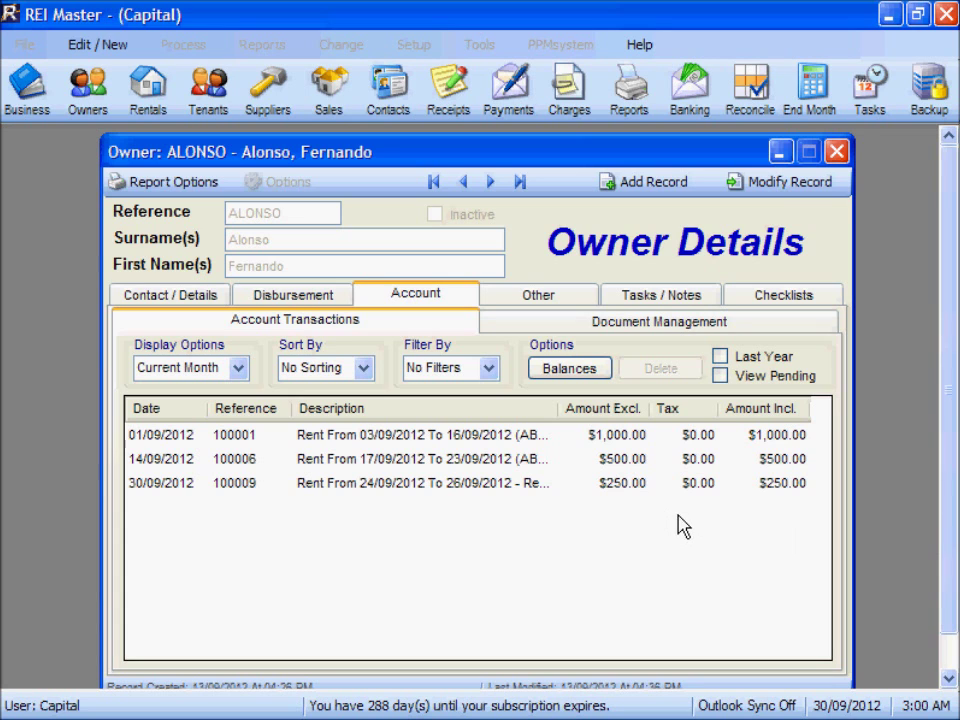
# Open SIESTALANE's empty ownership history and start changing its owner
pyautogui.click(836, 153)
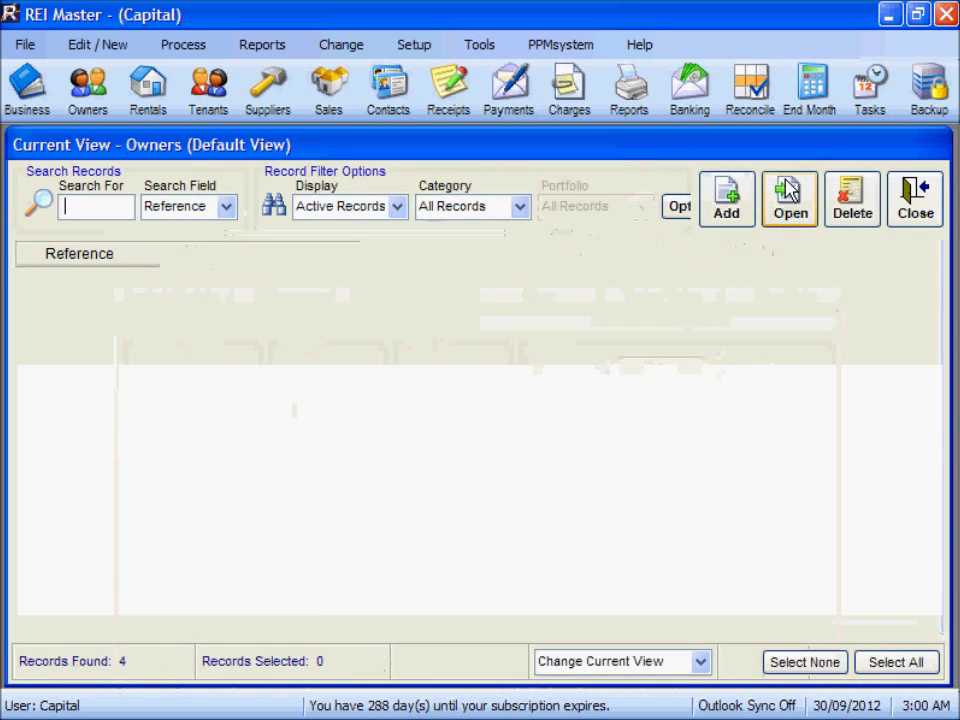
pyautogui.click(918, 212)
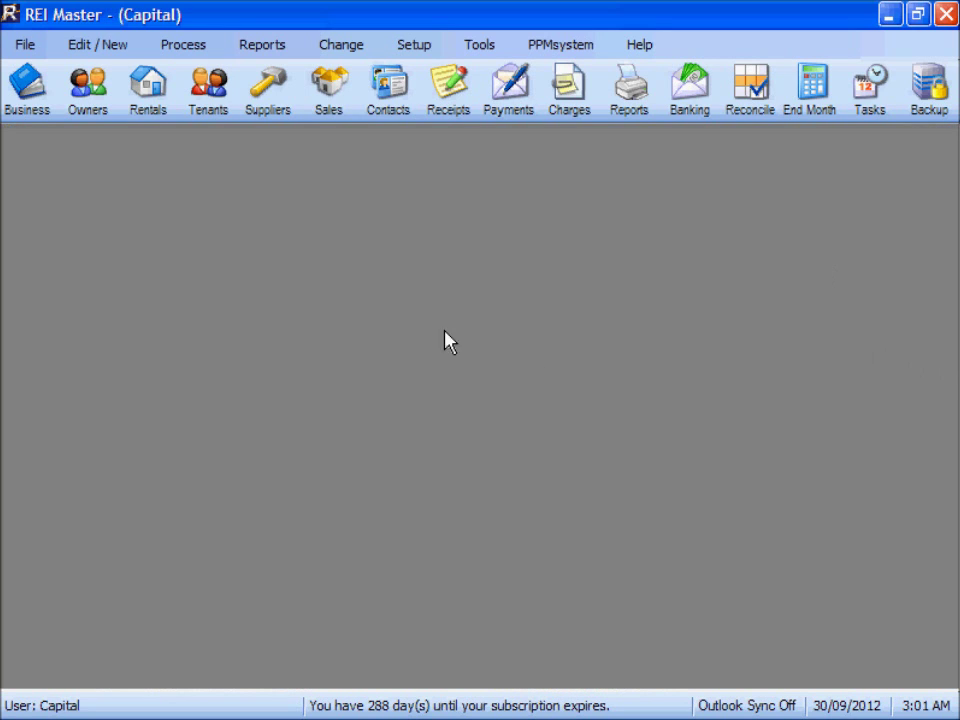
pyautogui.click(150, 100)
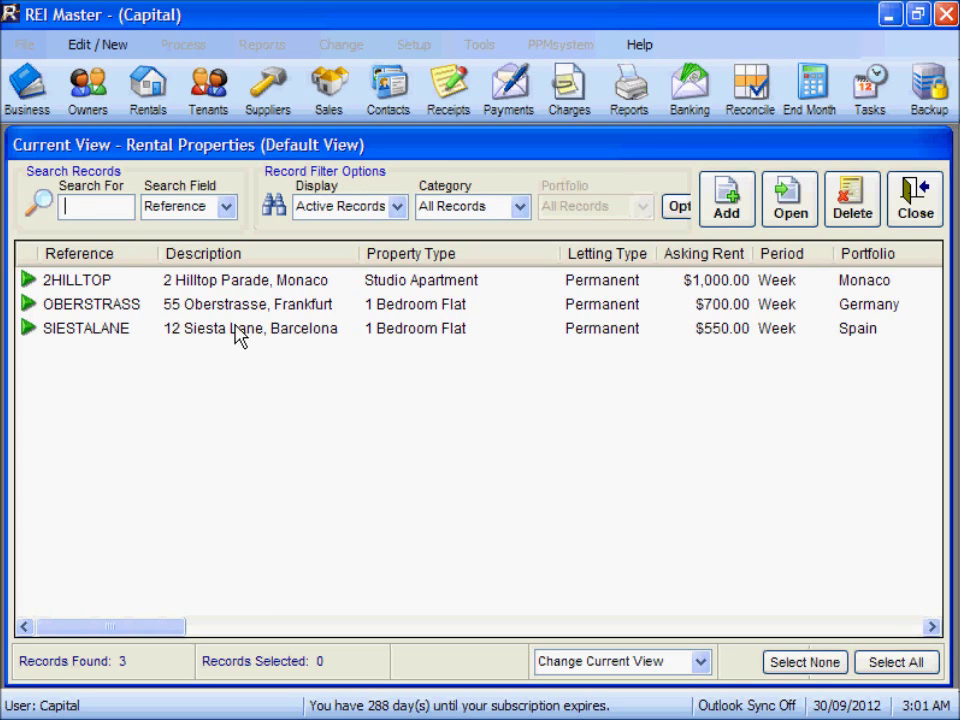
pyautogui.doubleClick(236, 327)
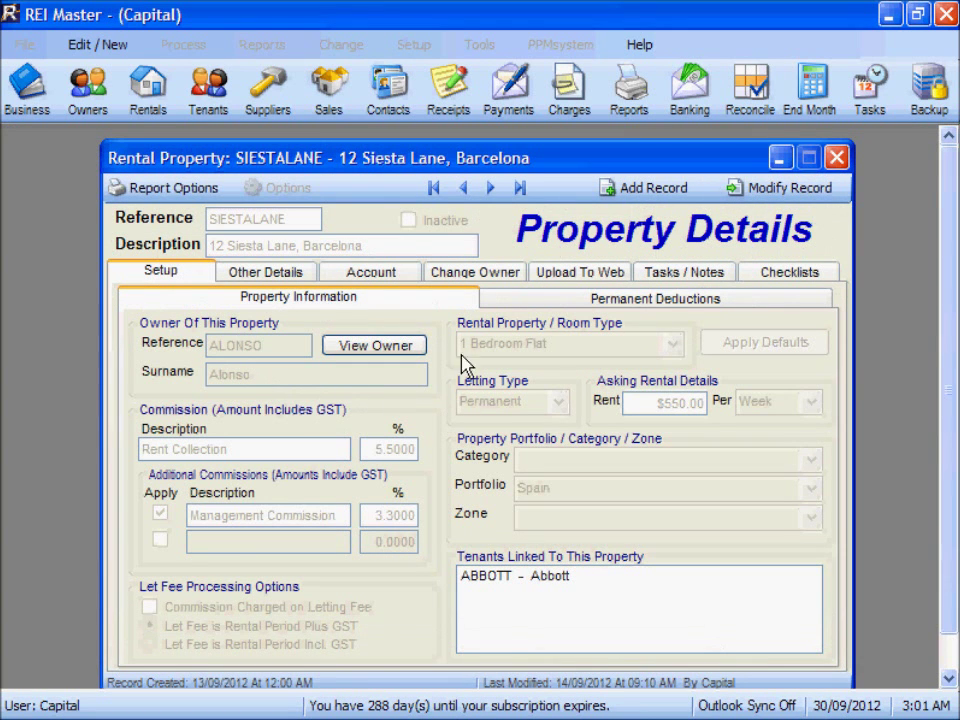
pyautogui.click(475, 274)
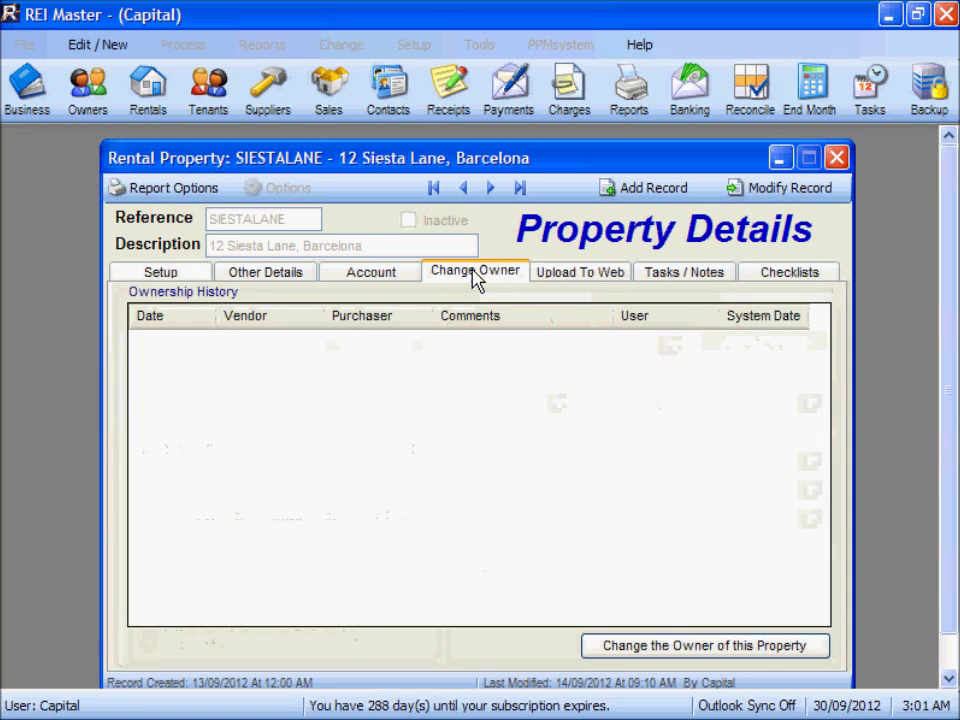
pyautogui.click(647, 652)
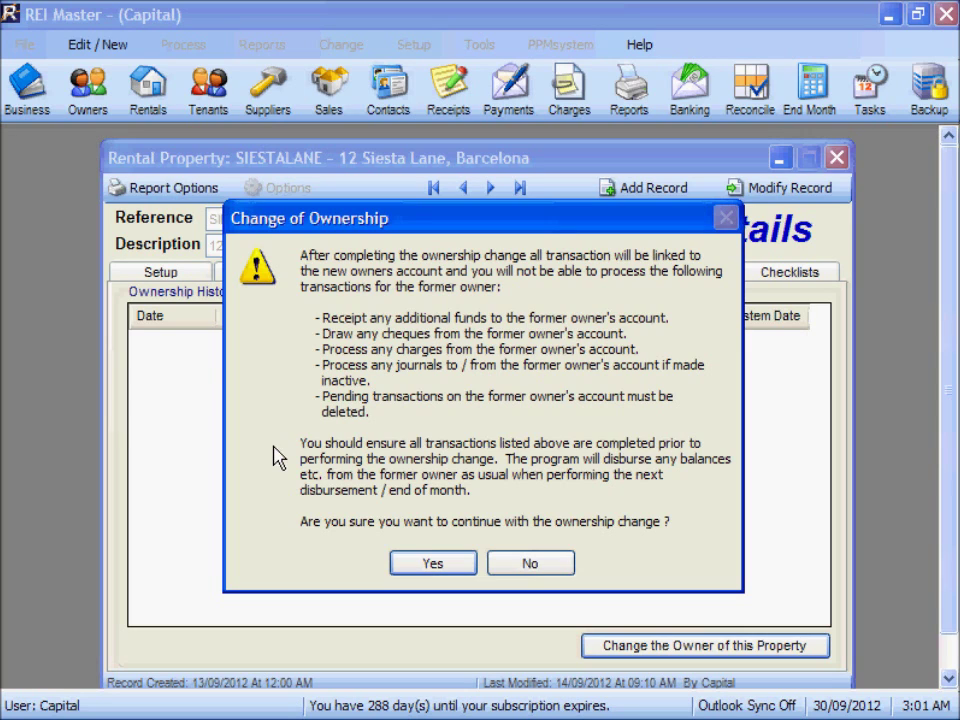
# Accept the Change of Ownership warning to open the wizard at page 1 of 3
pyautogui.click(431, 566)
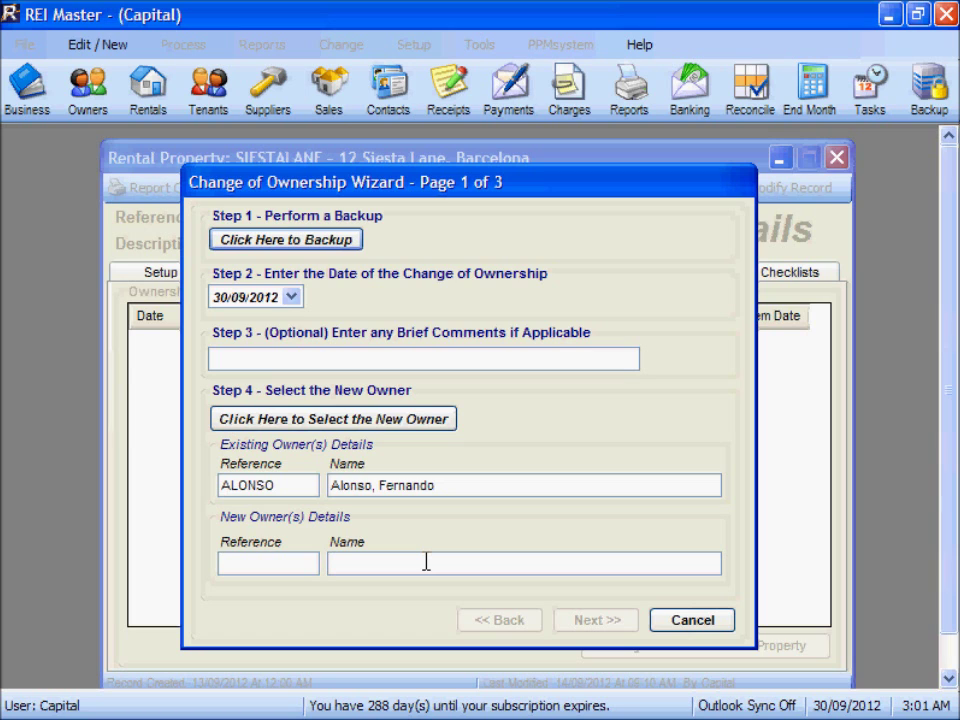
pyautogui.click(287, 241)
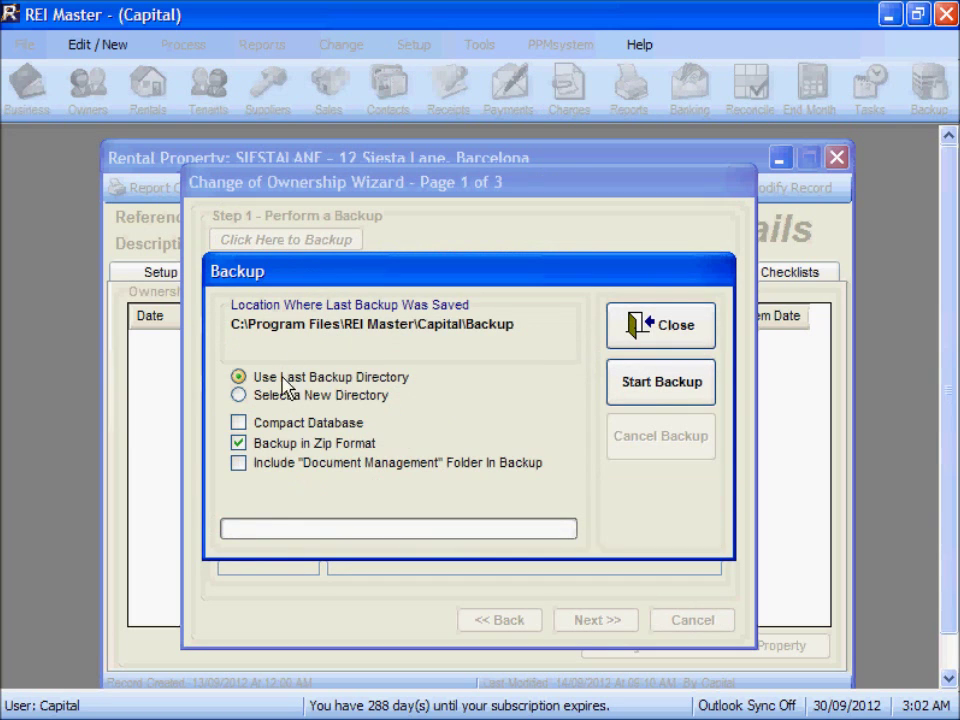
# Back up the database before the ownership change
pyautogui.click(649, 389)
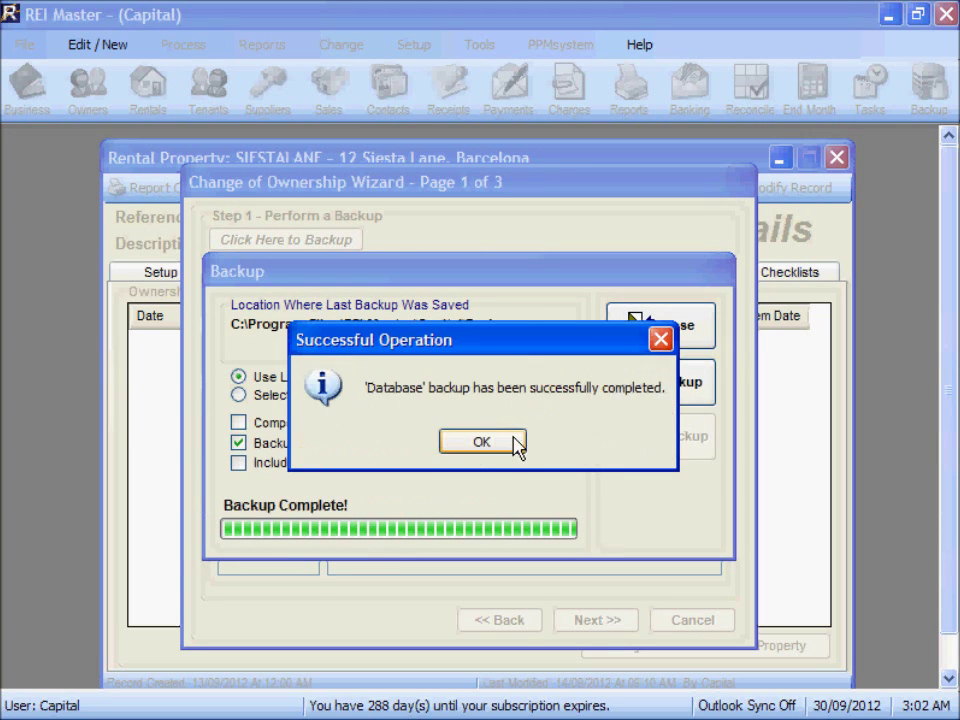
pyautogui.click(512, 442)
pyautogui.click(648, 330)
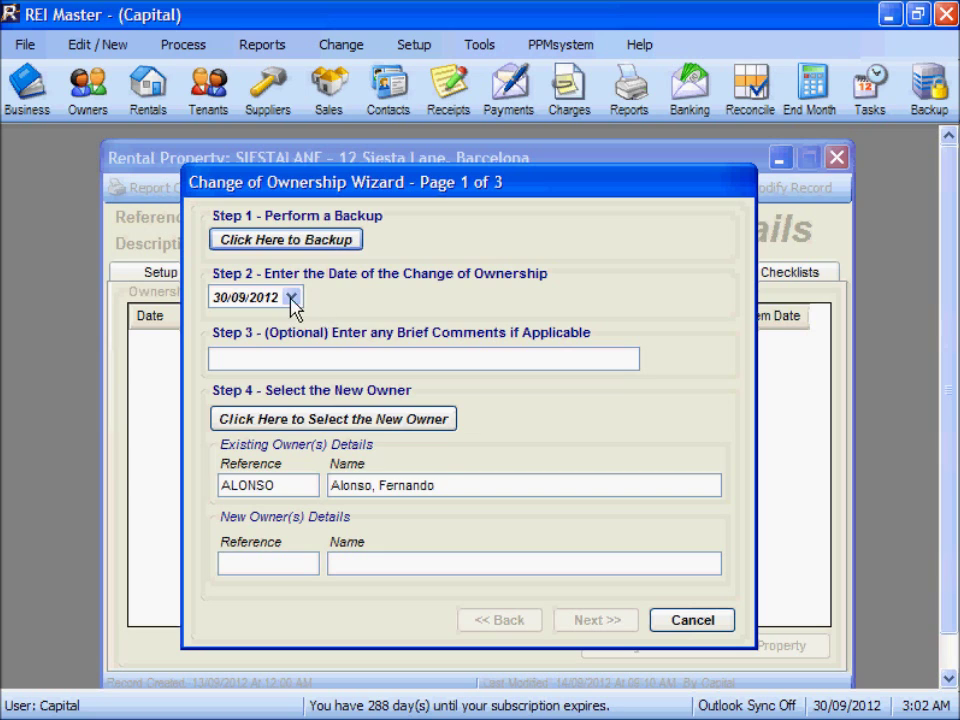
# Set the ownership change date to 17/09/2012 and bring up the owners list
pyautogui.click(291, 297)
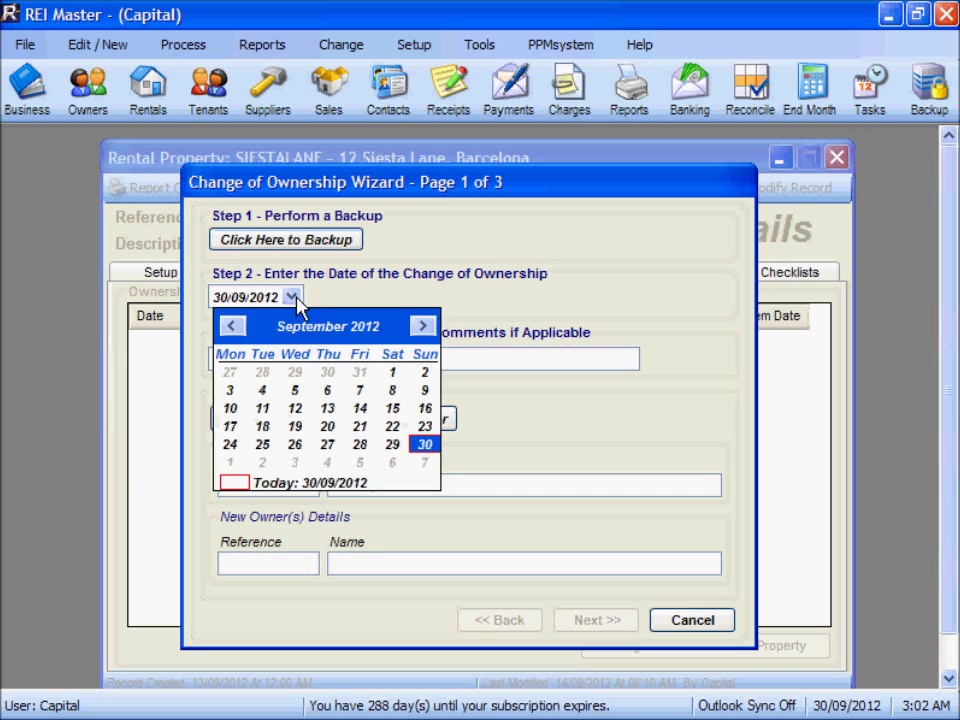
pyautogui.click(230, 426)
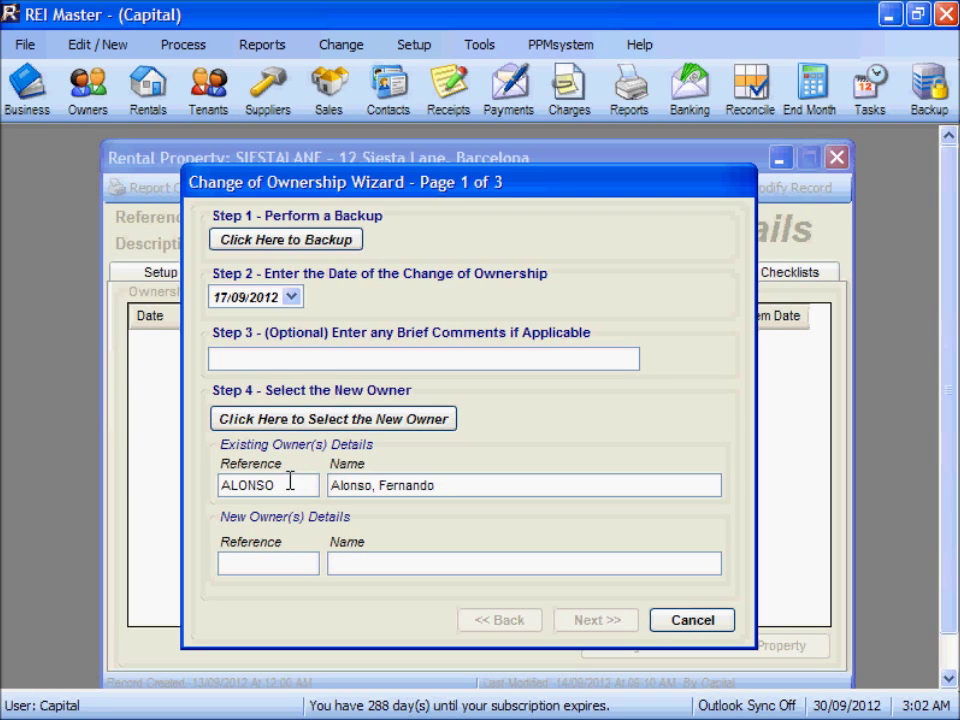
pyautogui.click(313, 421)
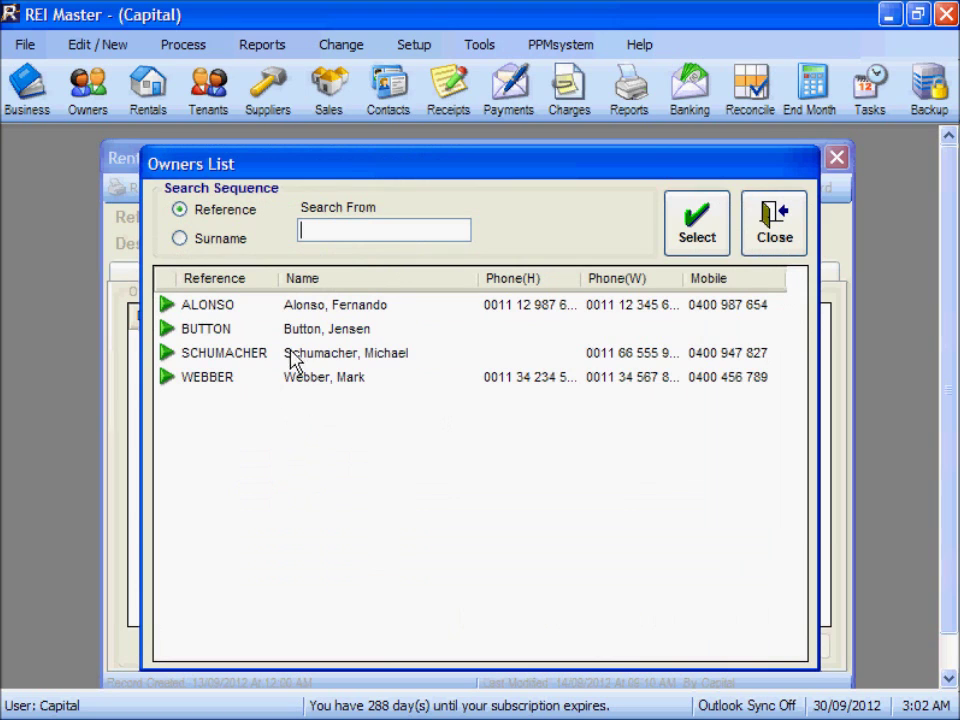
# Select BUTTON as new owner and confirm the 17/09/2012 date and owner details
pyautogui.click(316, 332)
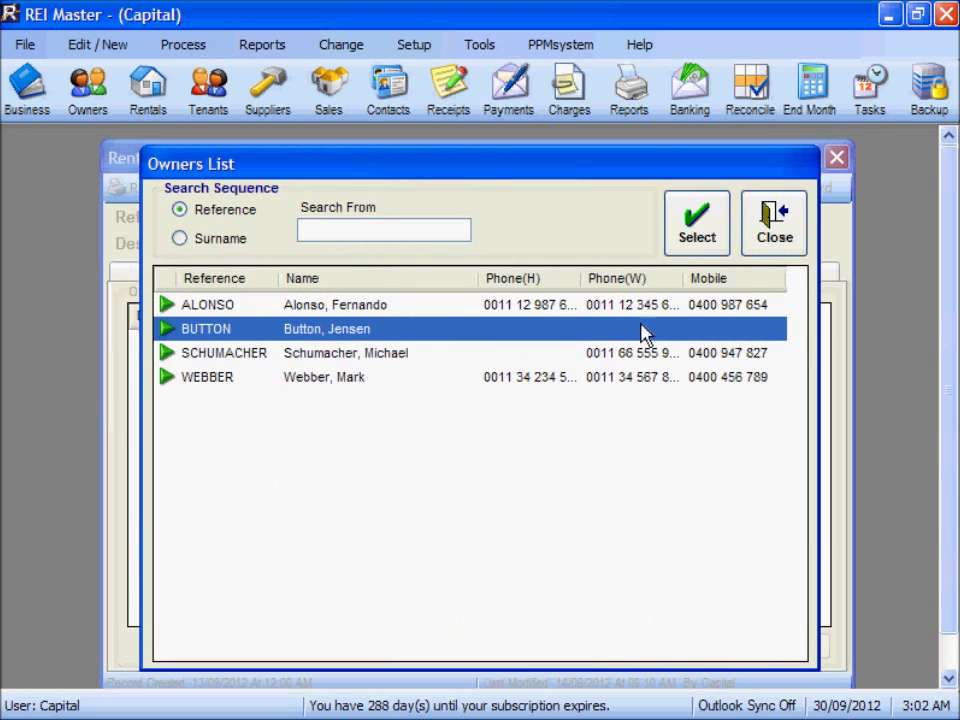
pyautogui.click(707, 238)
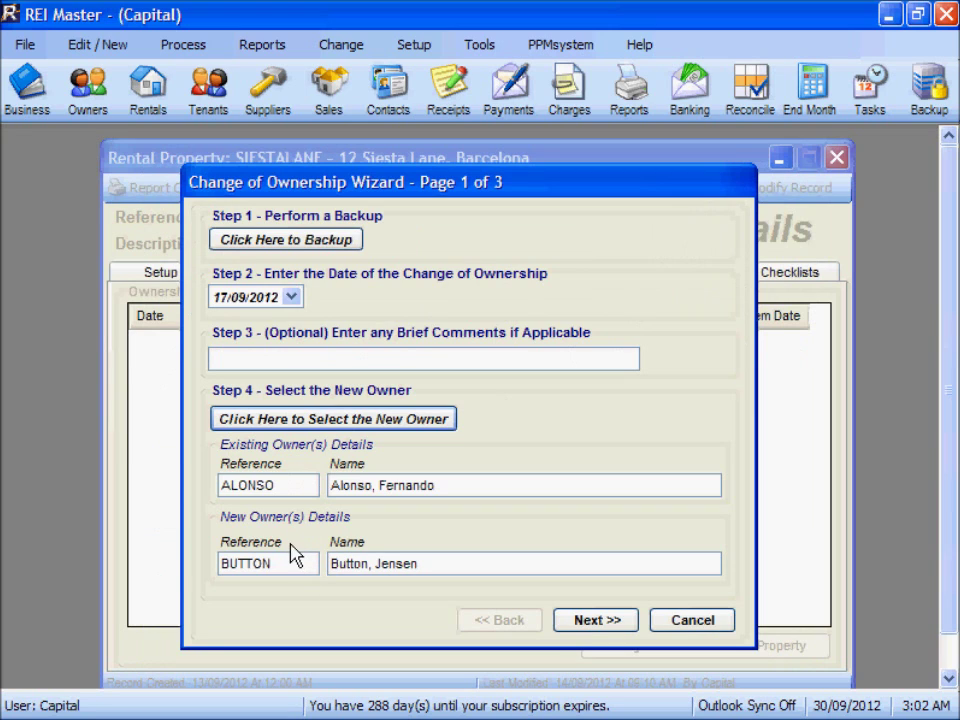
pyautogui.click(595, 622)
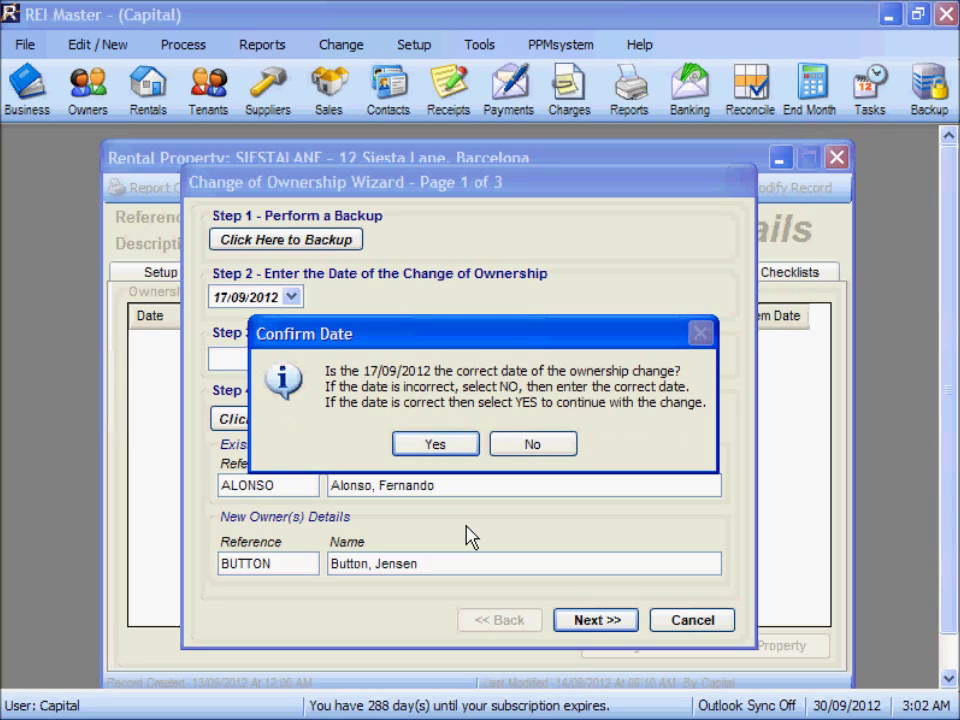
pyautogui.click(435, 450)
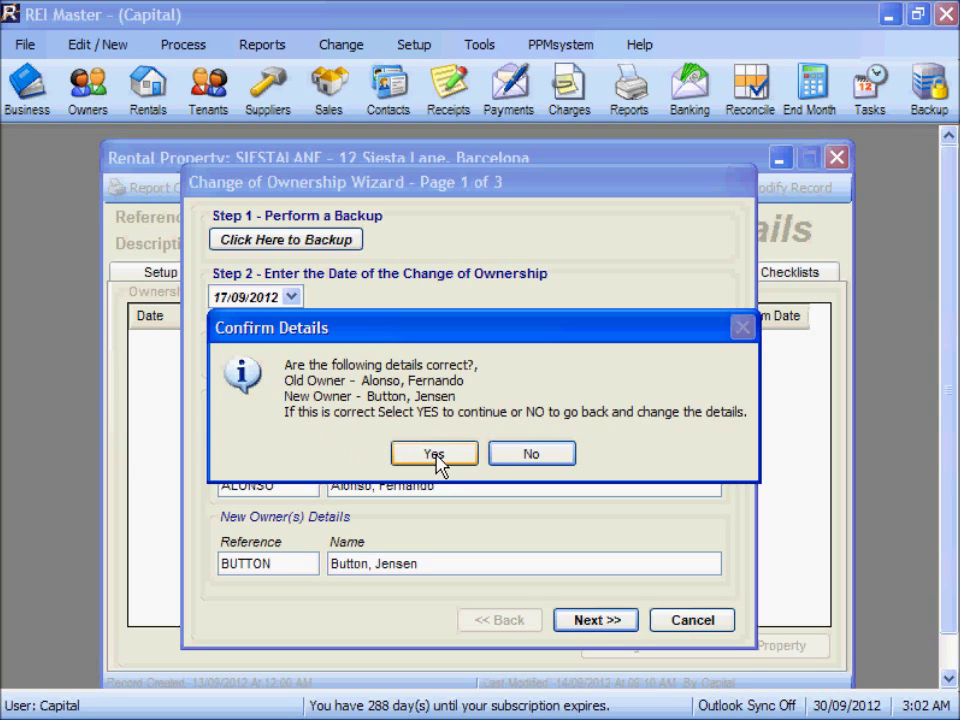
pyautogui.click(434, 455)
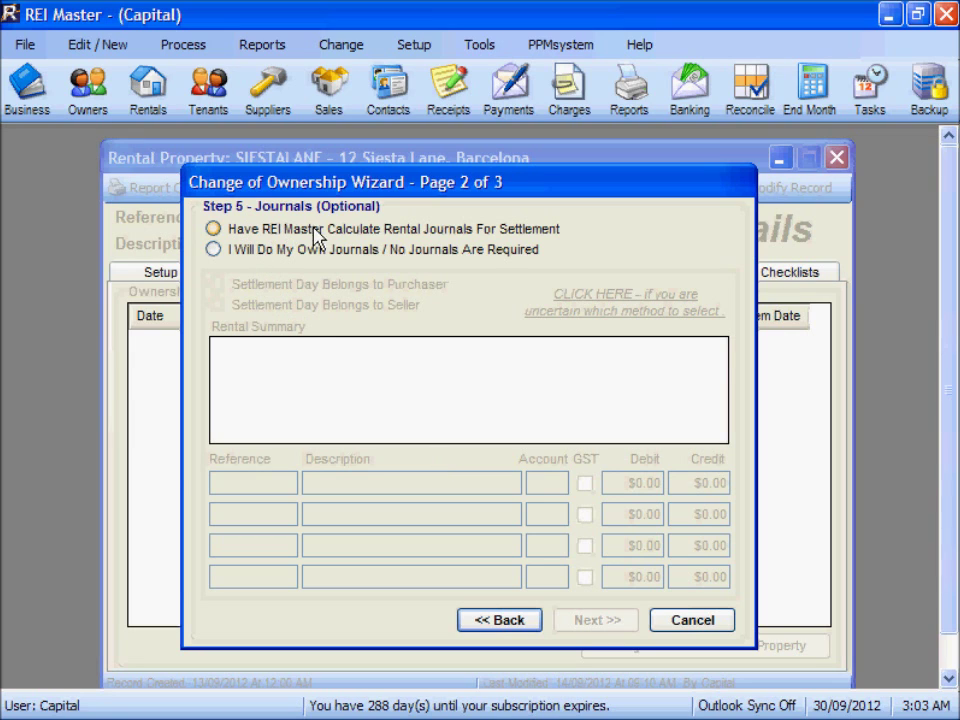
# Have REI Master calculate rental journals, with the settlement day belonging to the purchaser
pyautogui.click(213, 229)
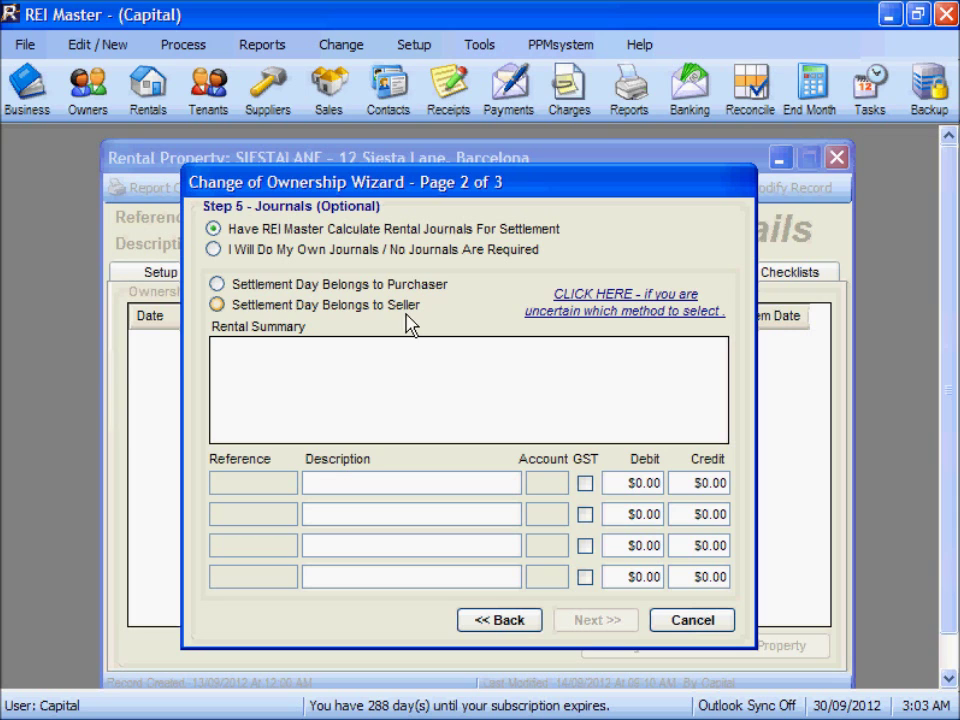
pyautogui.click(613, 302)
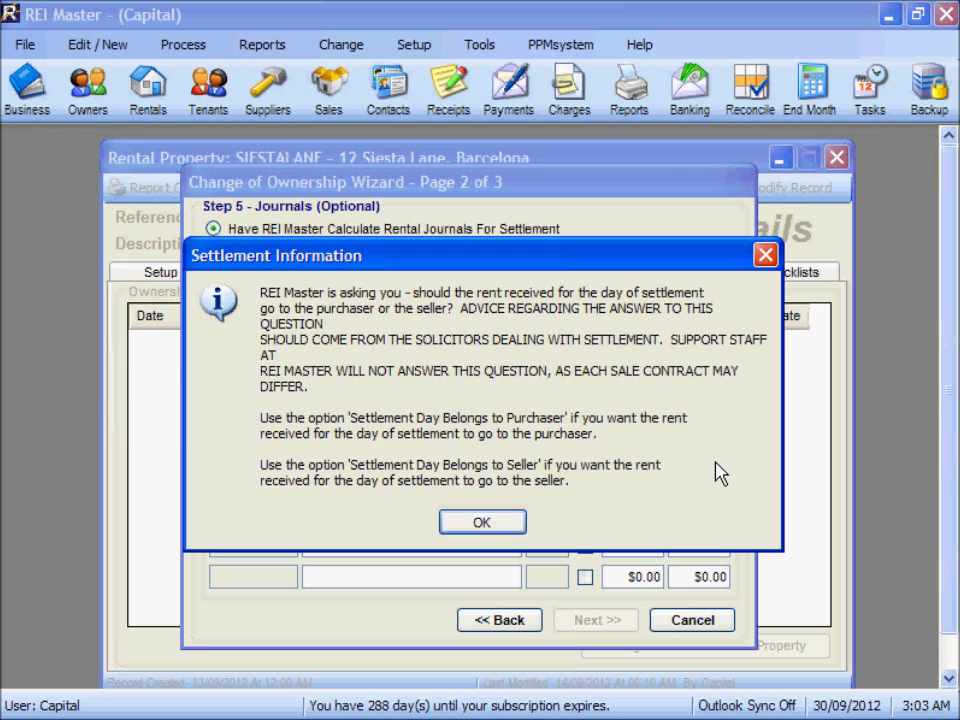
pyautogui.click(489, 526)
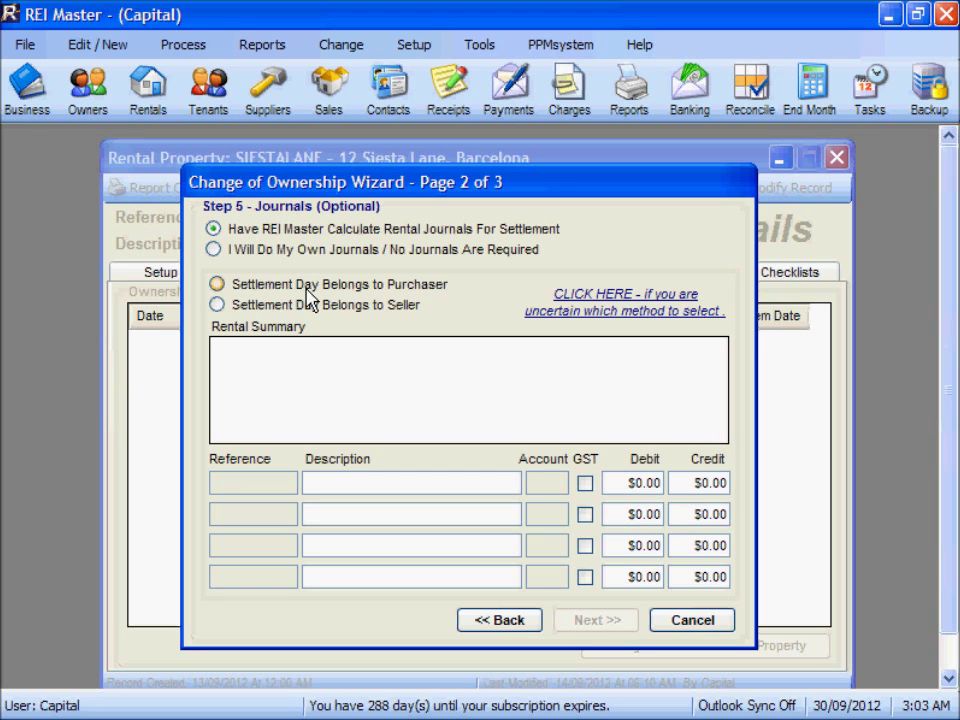
pyautogui.click(217, 285)
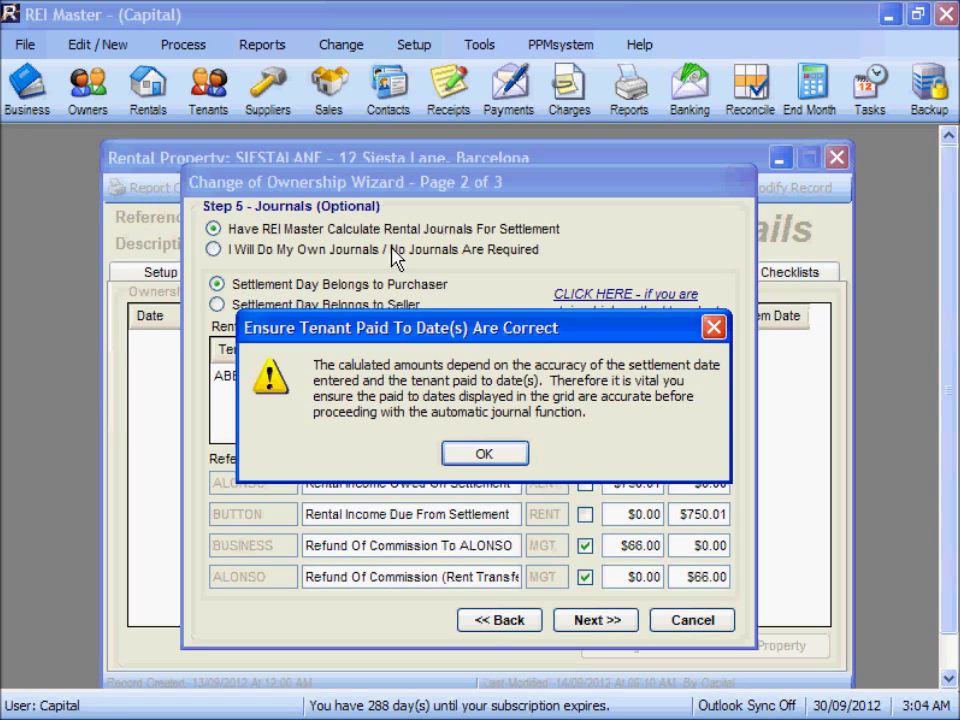
pyautogui.click(468, 452)
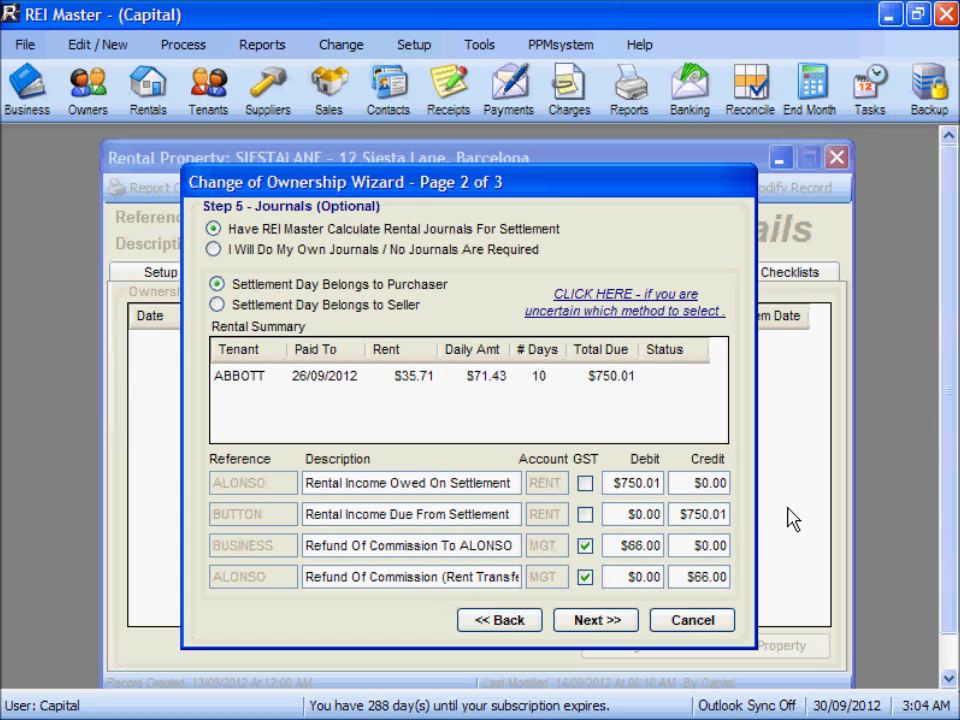
# Correct the rental income debit from $750.01 to $750.00 and continue to page 3
pyautogui.moveTo(656, 483); pyautogui.dragTo(682, 484)
pyautogui.write('00')
pyautogui.click(597, 624)
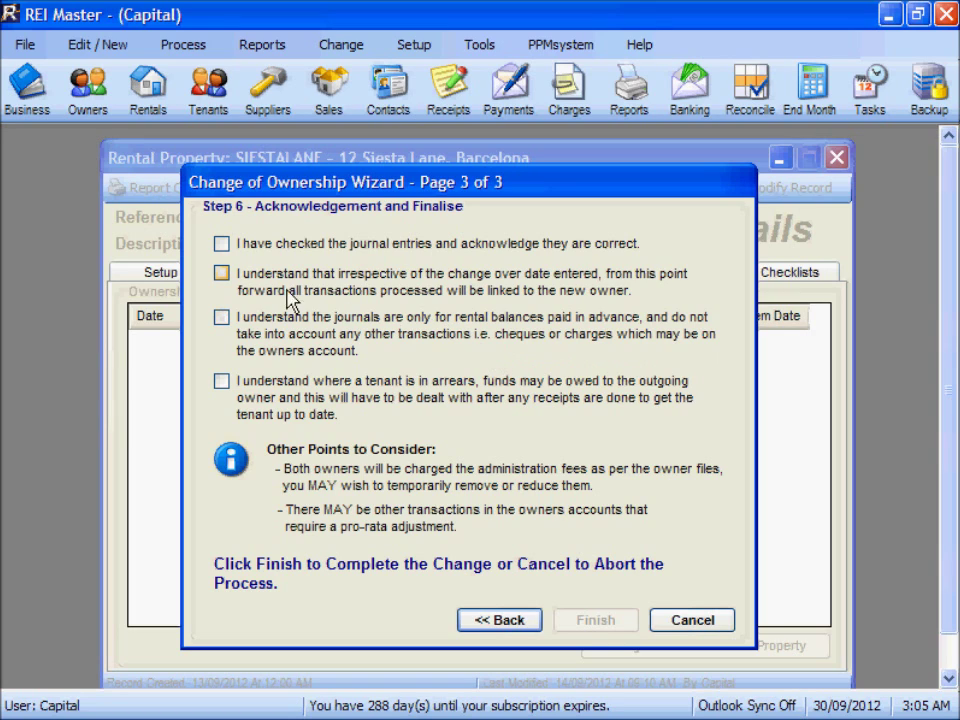
# Tick all four acknowledgements and finish the ownership change
pyautogui.click(222, 246)
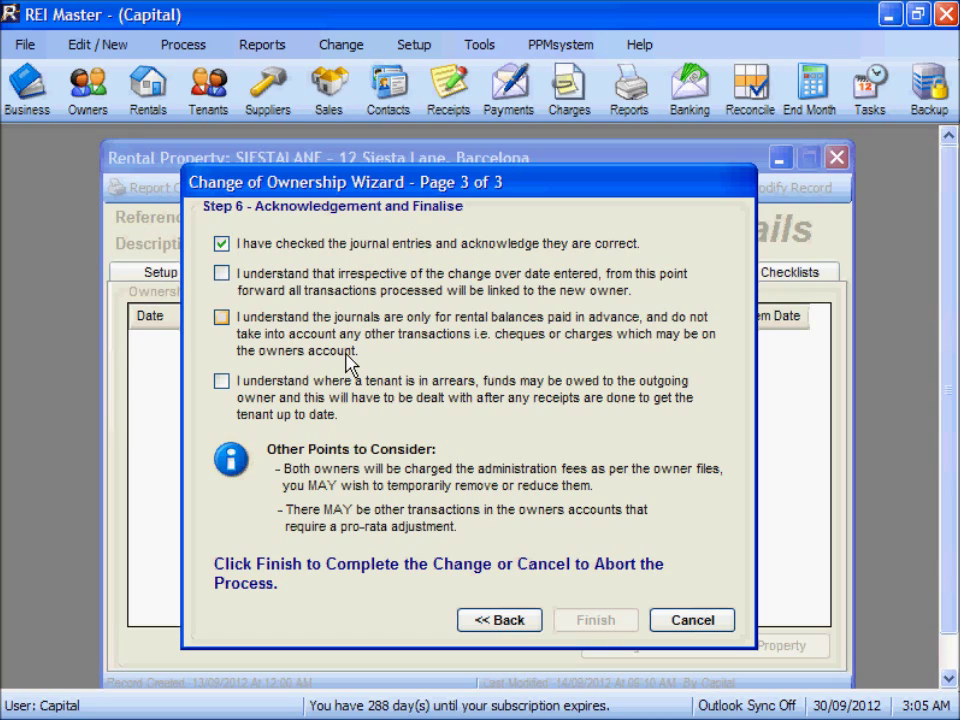
pyautogui.click(222, 276)
pyautogui.click(221, 317)
pyautogui.click(221, 381)
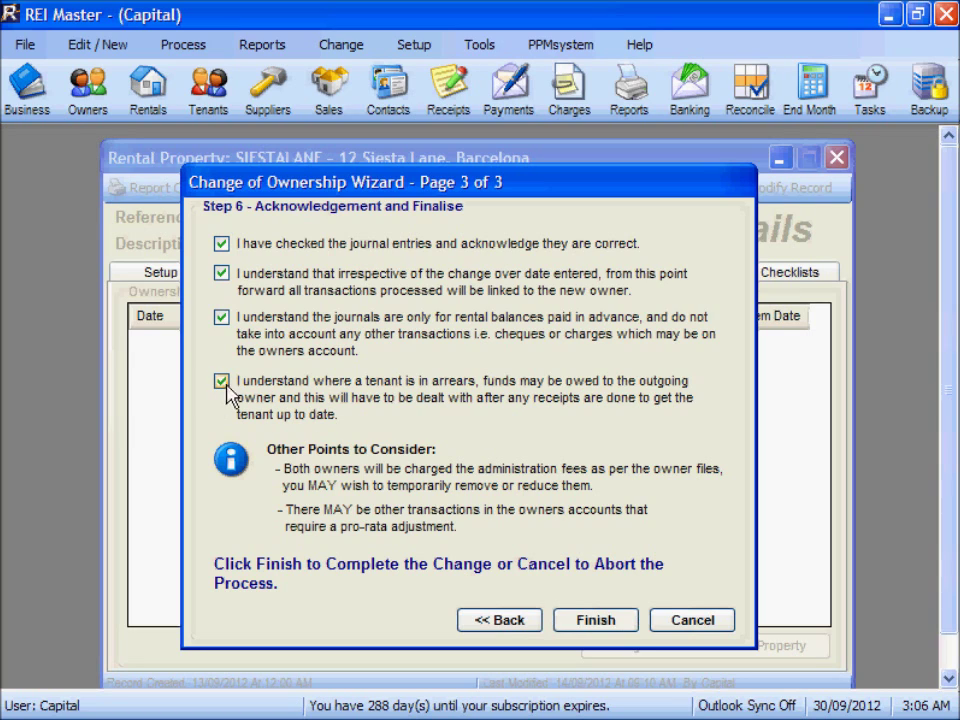
pyautogui.click(594, 622)
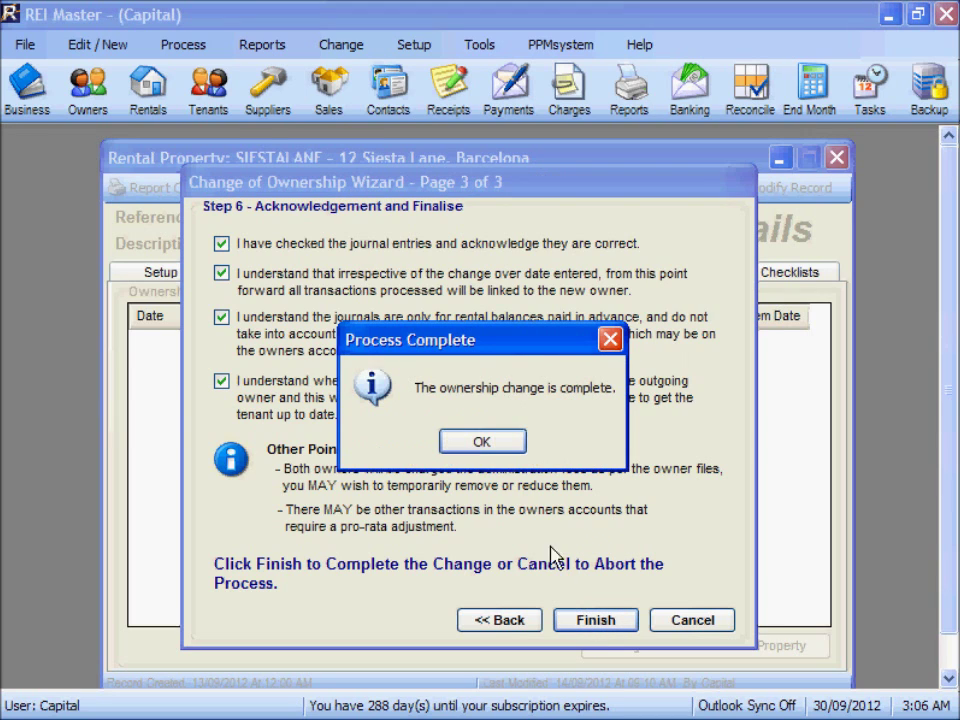
pyautogui.click(482, 443)
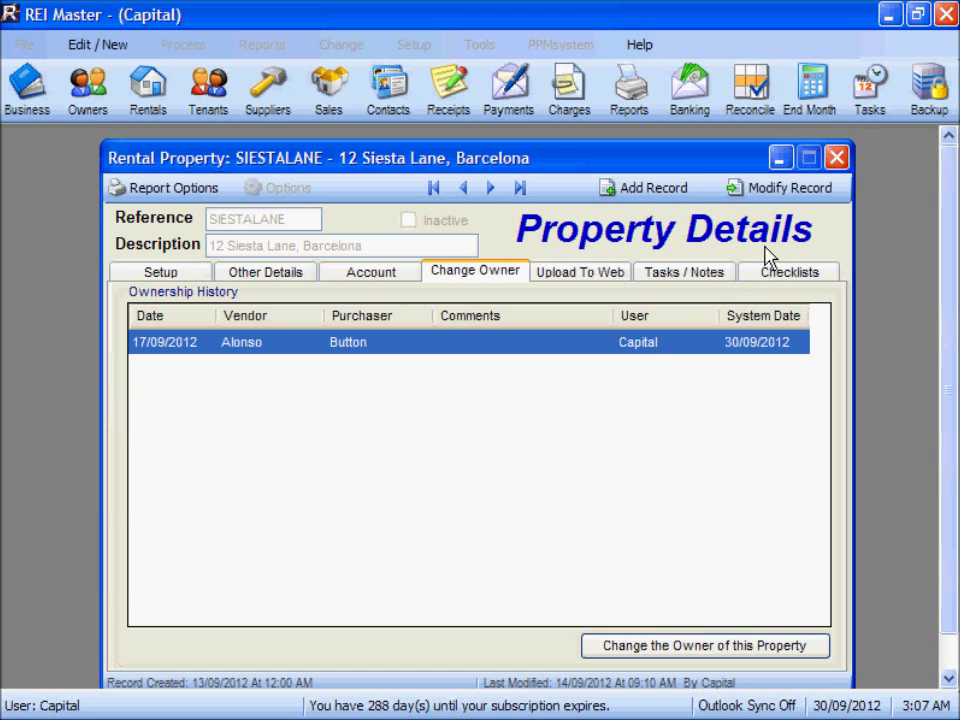
# Review ALONSO's account showing -$750.00 settlement and $66.00 commission refund, then open BUTTON's record
pyautogui.click(836, 158)
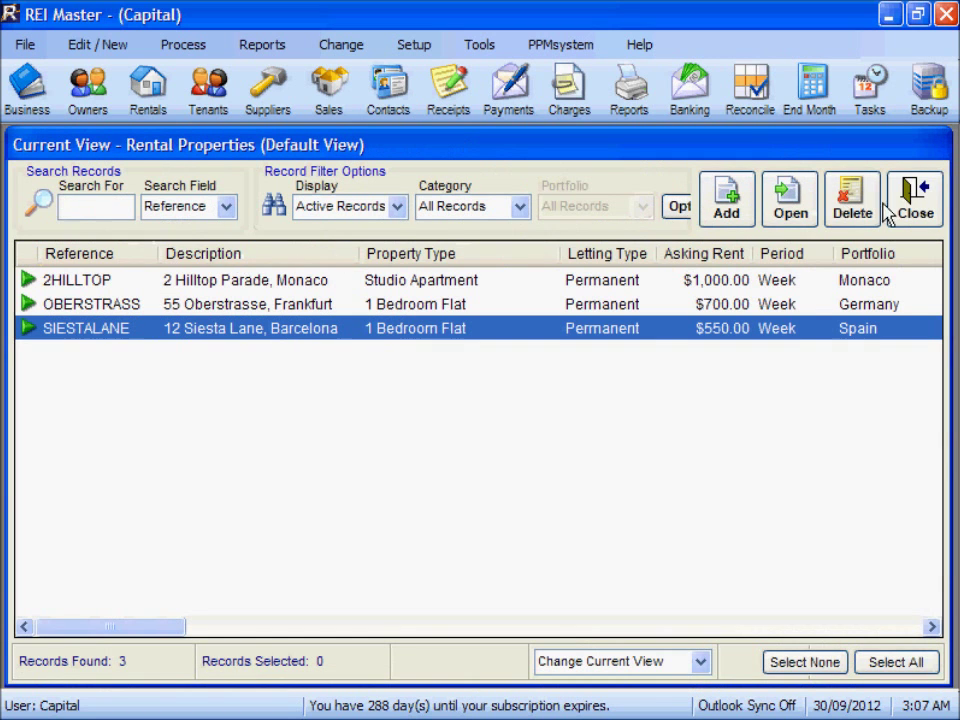
pyautogui.click(915, 199)
pyautogui.click(88, 95)
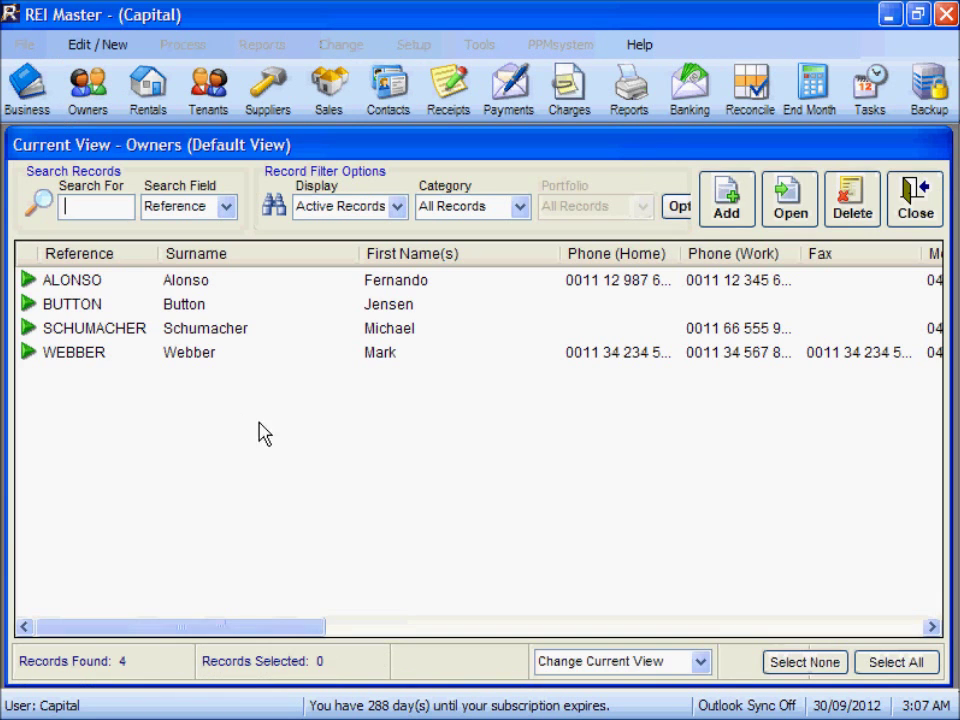
pyautogui.click(180, 284)
pyautogui.doubleClick(180, 287)
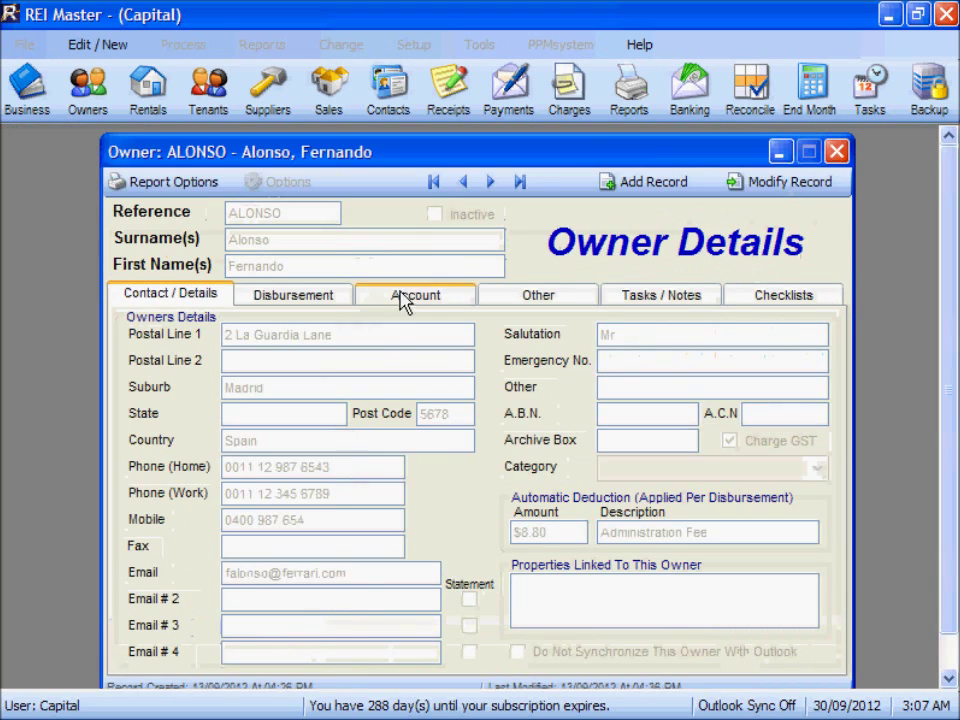
pyautogui.click(412, 300)
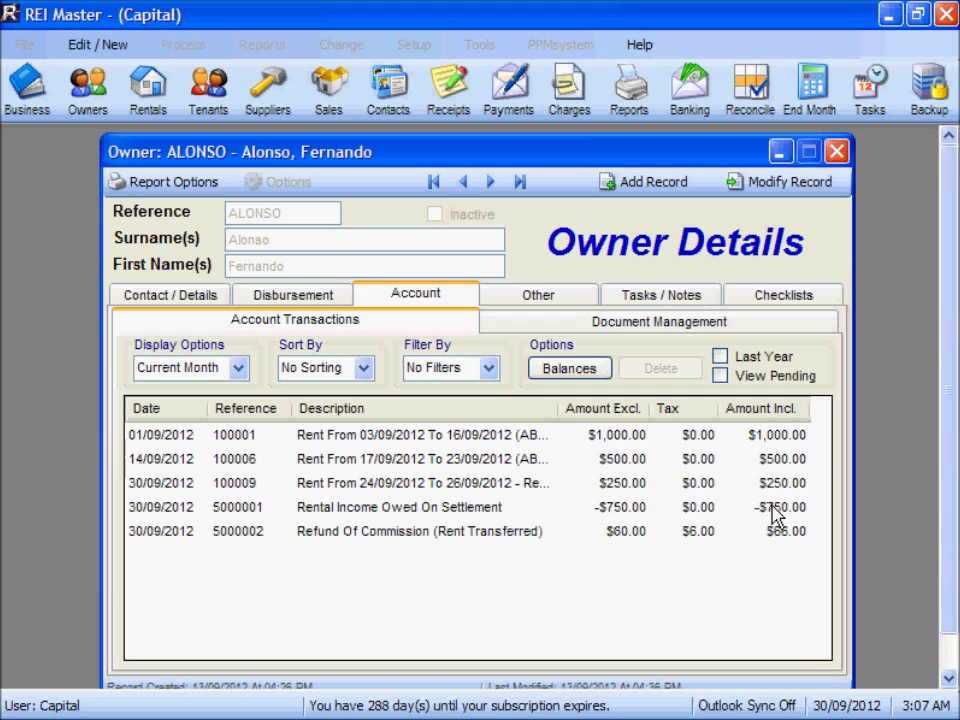
pyautogui.click(836, 151)
pyautogui.doubleClick(189, 313)
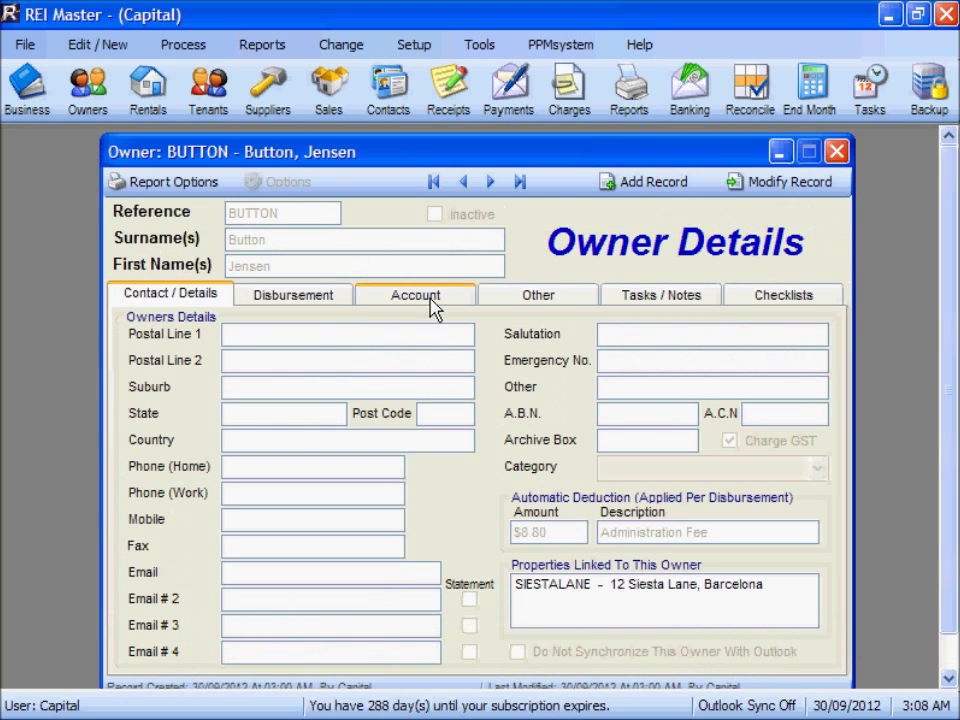
# Confirm BUTTON's account shows the $750.00 settlement credit and $675.20 balance, then close the owner record
pyautogui.click(432, 306)
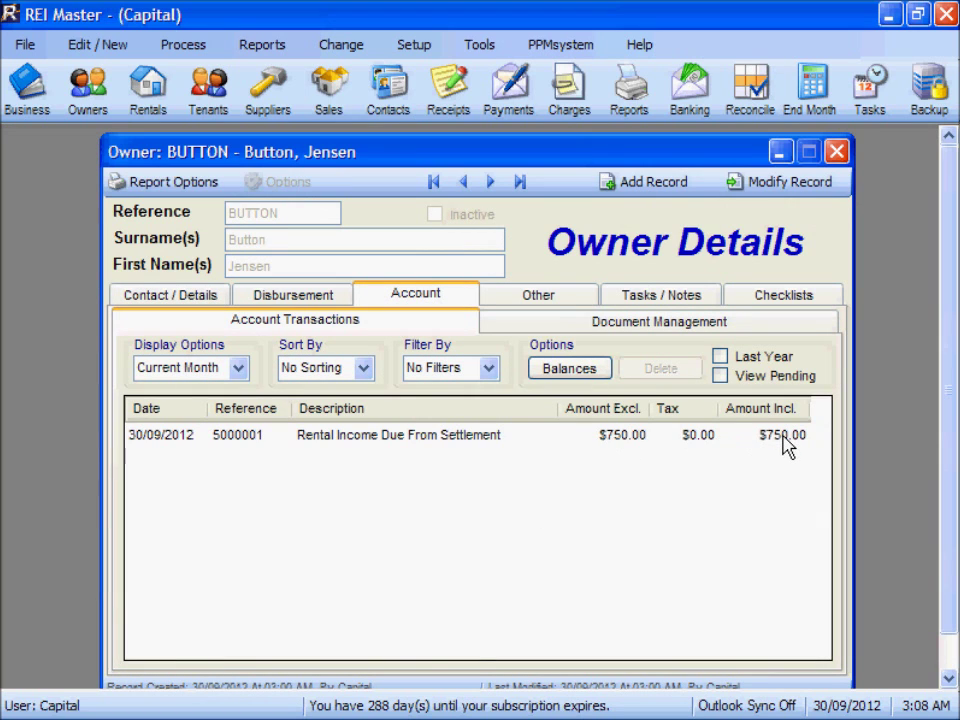
pyautogui.click(570, 371)
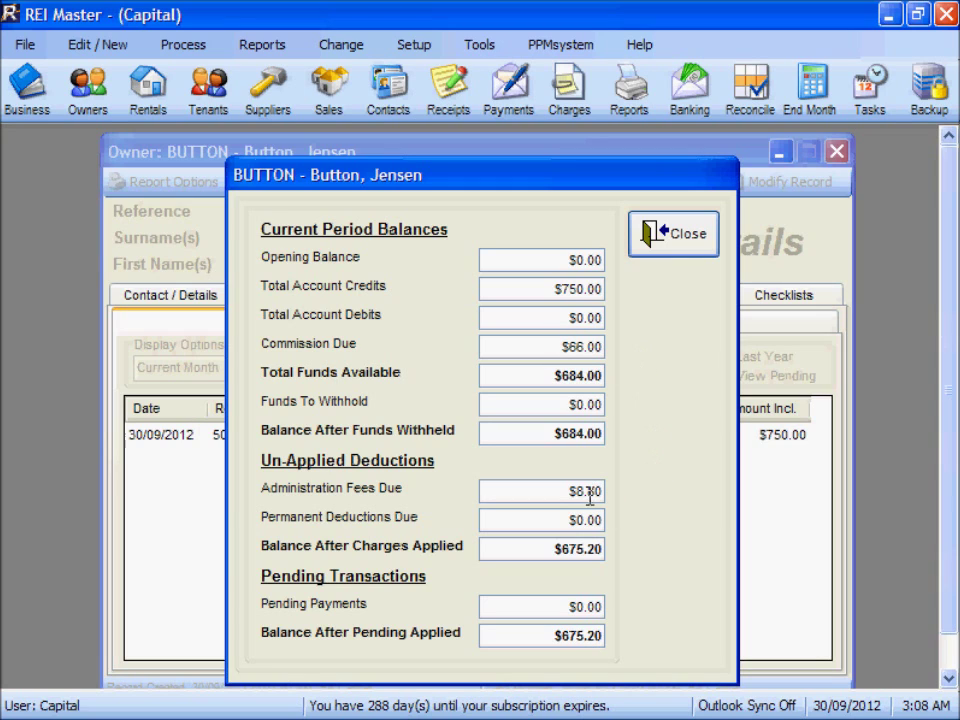
pyautogui.click(678, 240)
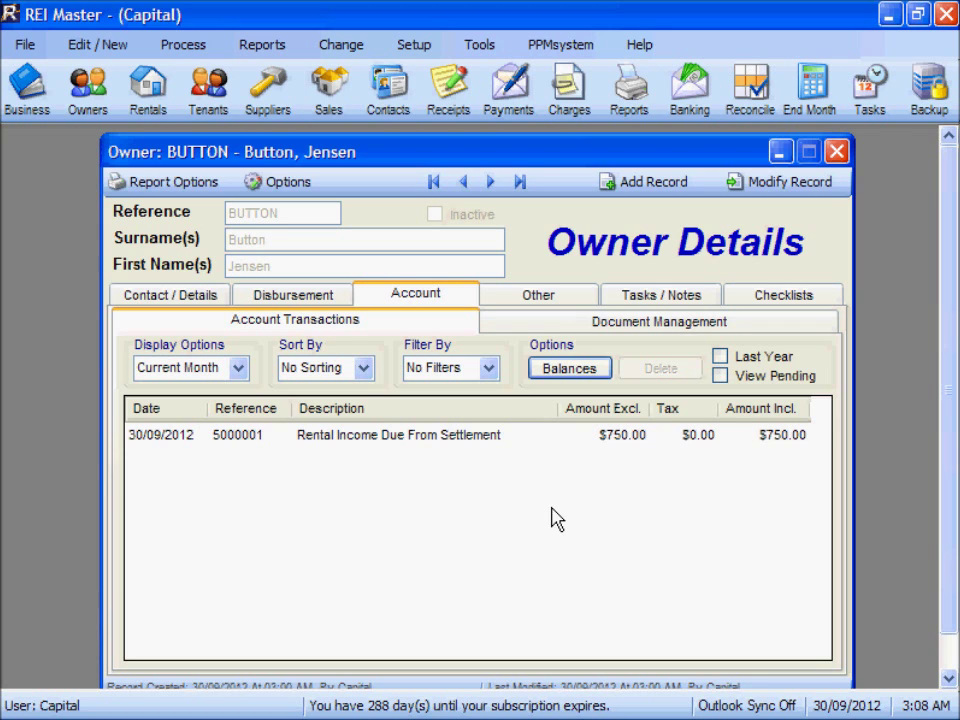
pyautogui.click(837, 151)
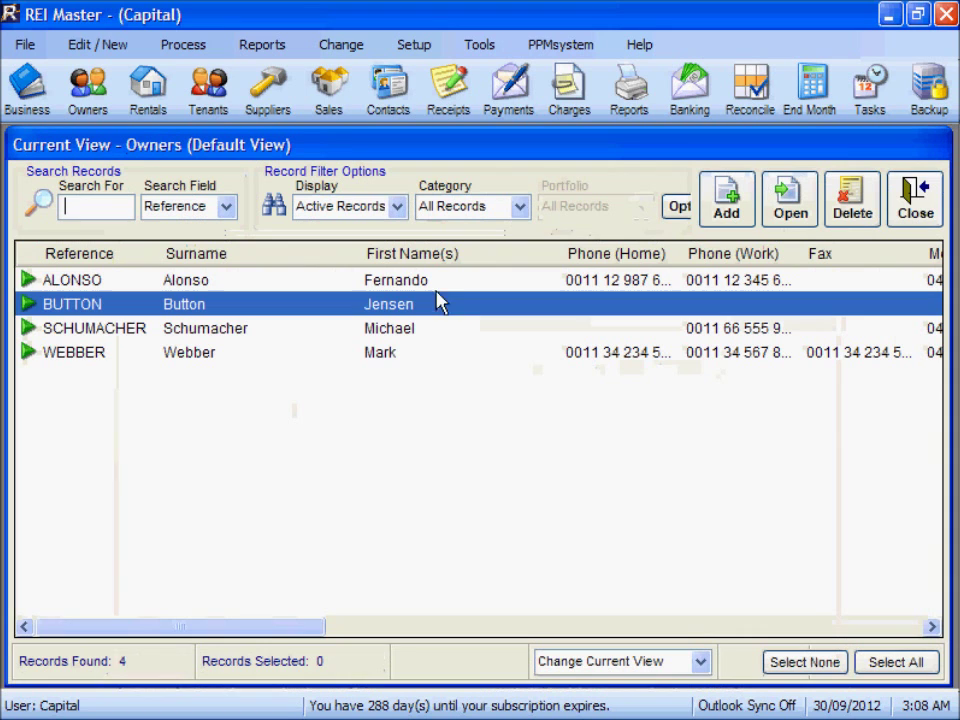